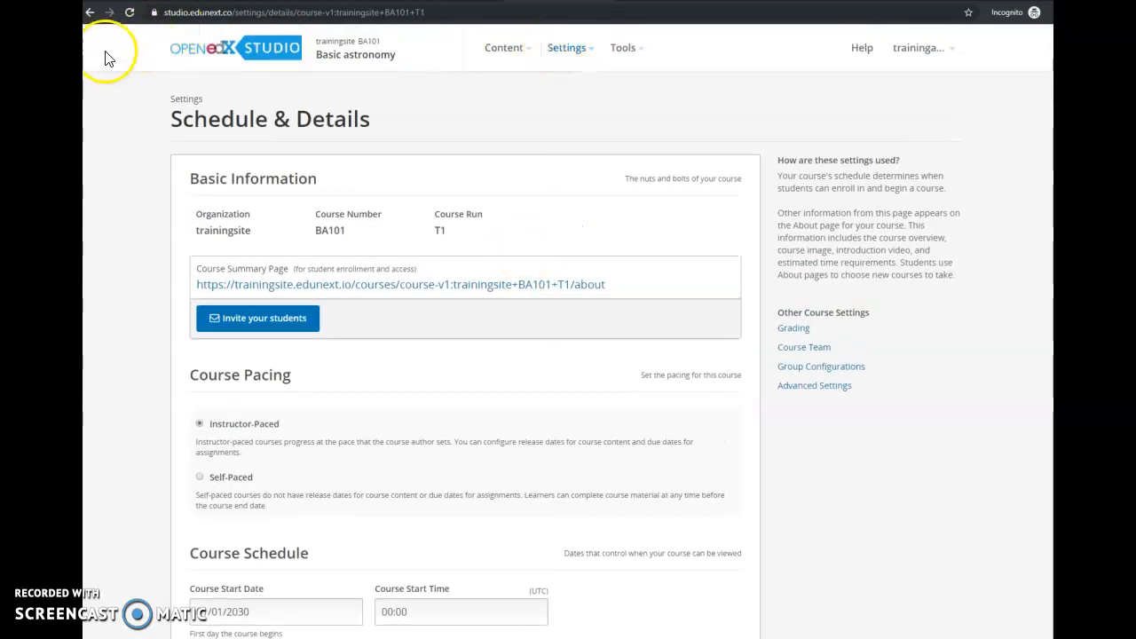
# Return to the Basic astronomy course outline, then review the manual policy definitions and their warning in the course's Advanced Settings
pyautogui.click(88, 13)
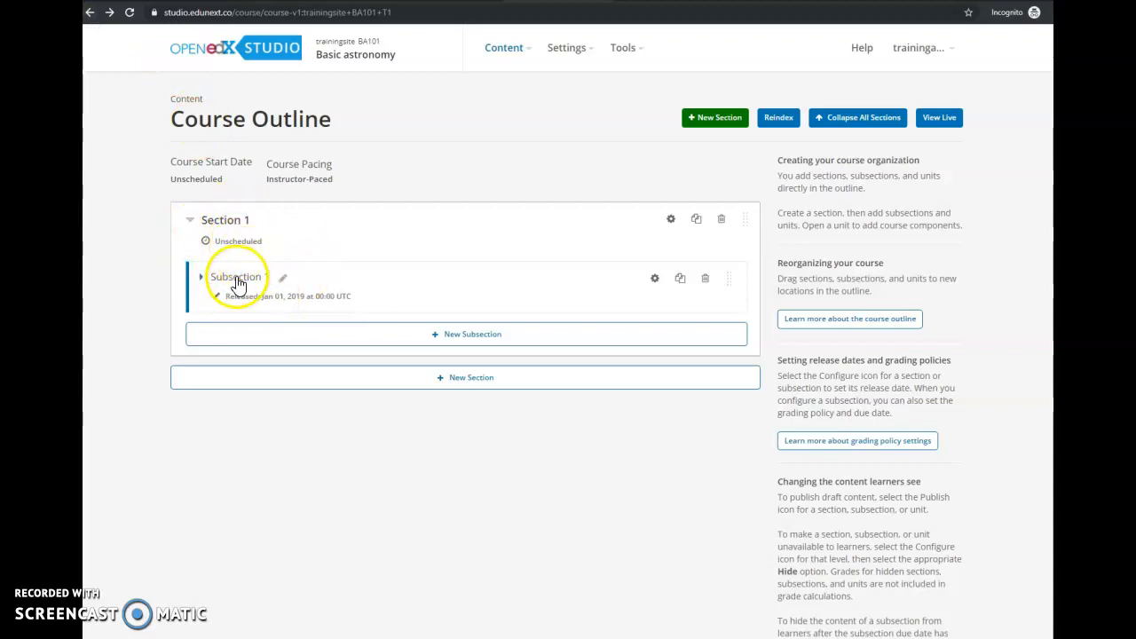
pyautogui.click(216, 377)
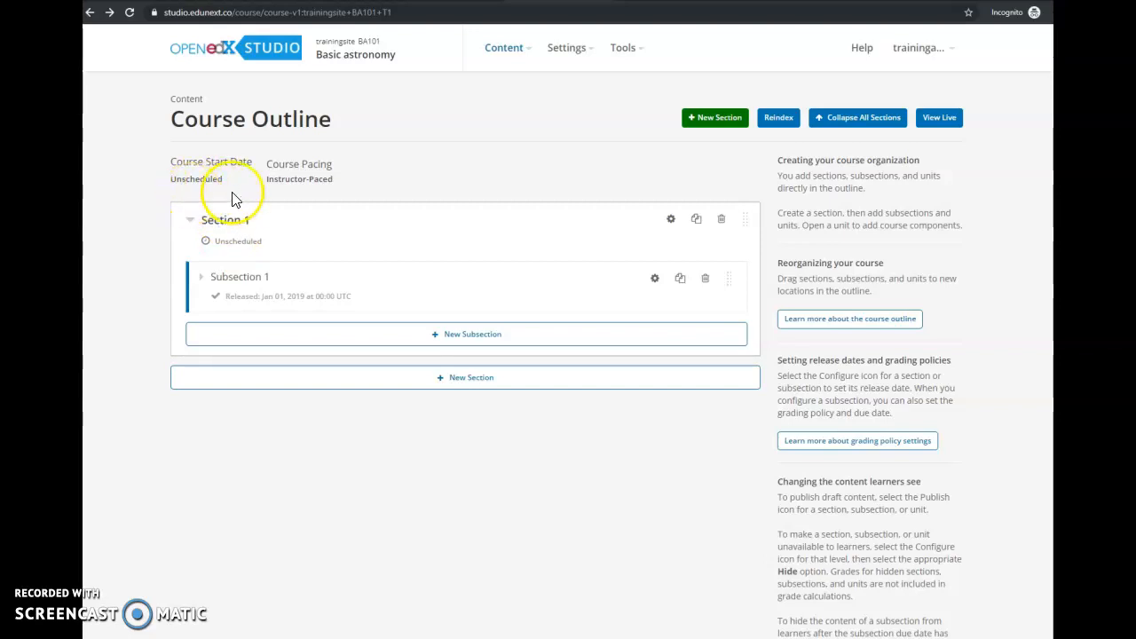
pyautogui.click(589, 51)
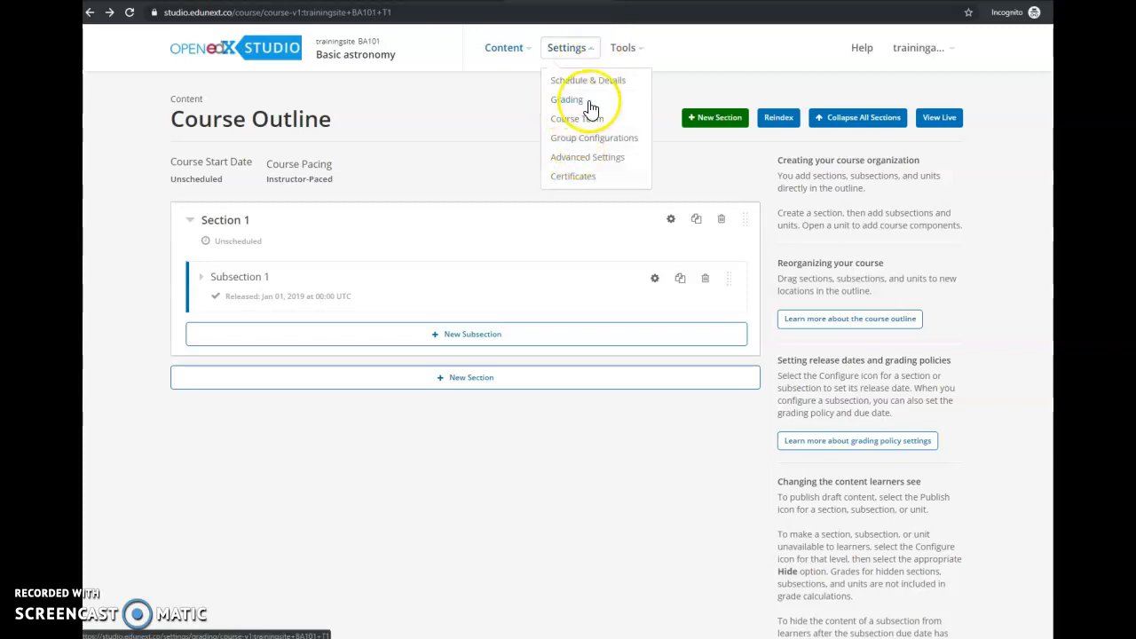
pyautogui.click(604, 162)
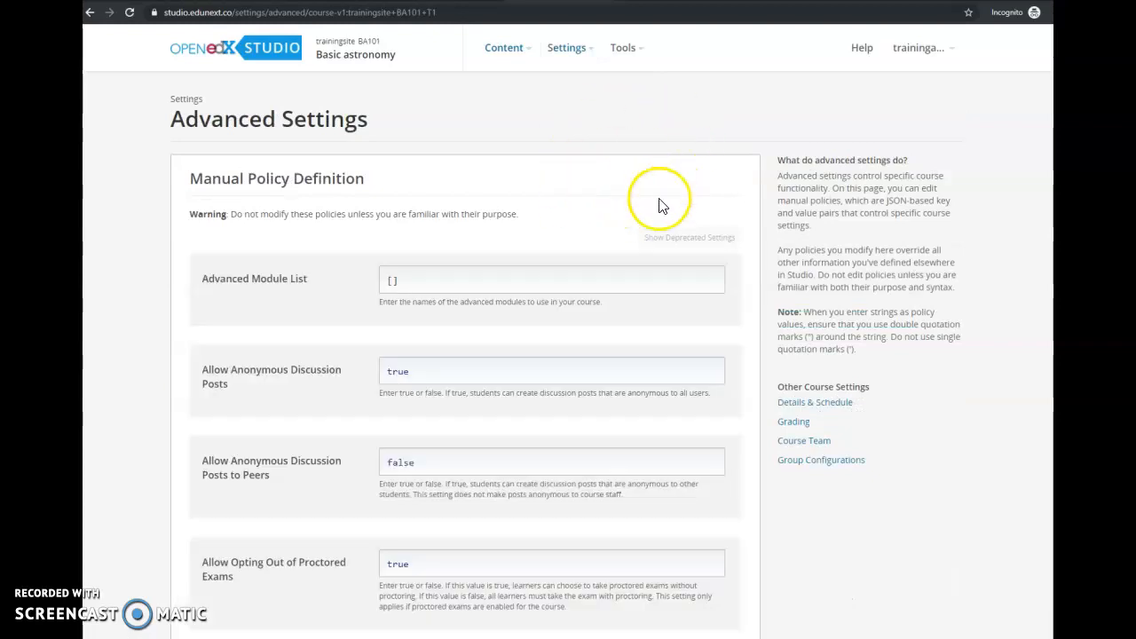
pyautogui.scroll(-2, 558, 246)
pyautogui.scroll(-2, 557, 246)
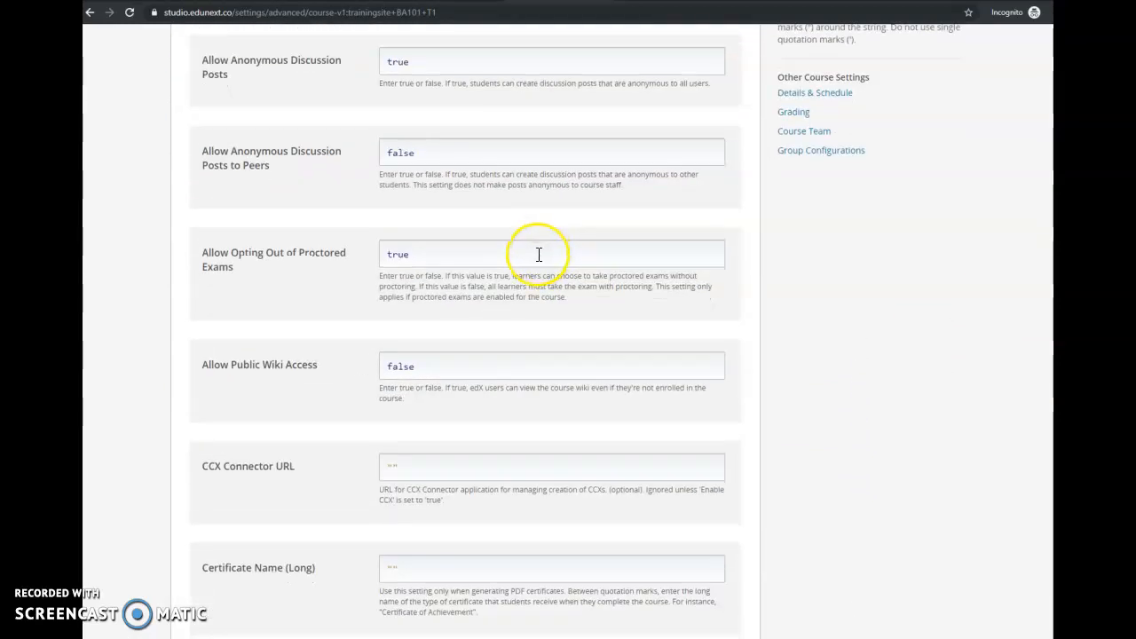
pyautogui.scroll(4, 541, 254)
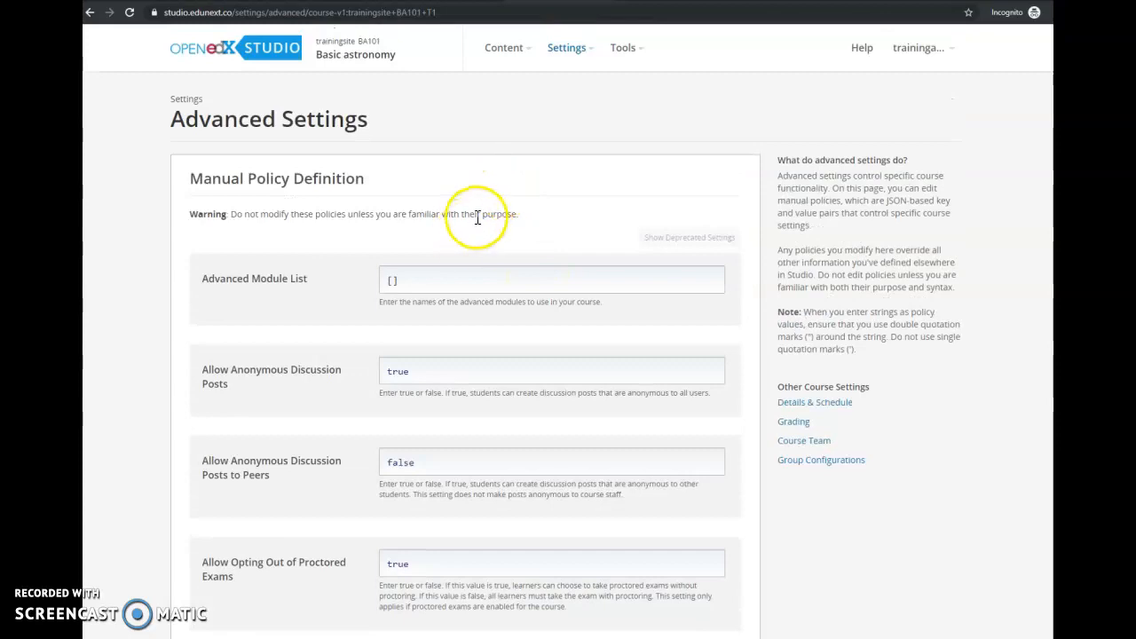
pyautogui.moveTo(480, 215); pyautogui.dragTo(240, 220)
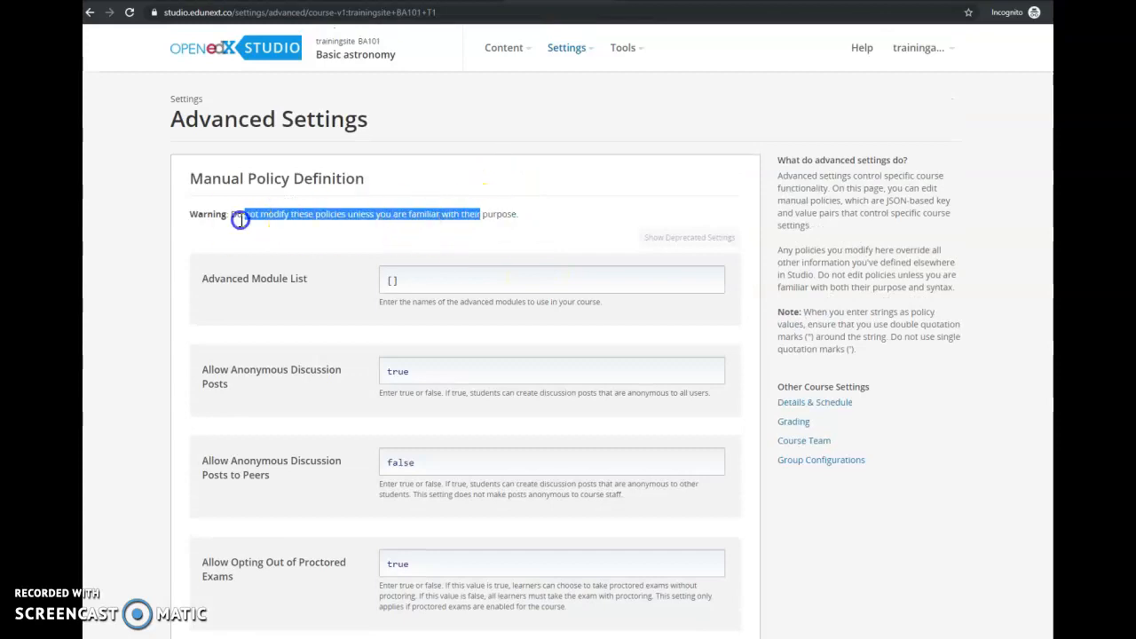
pyautogui.click(291, 214)
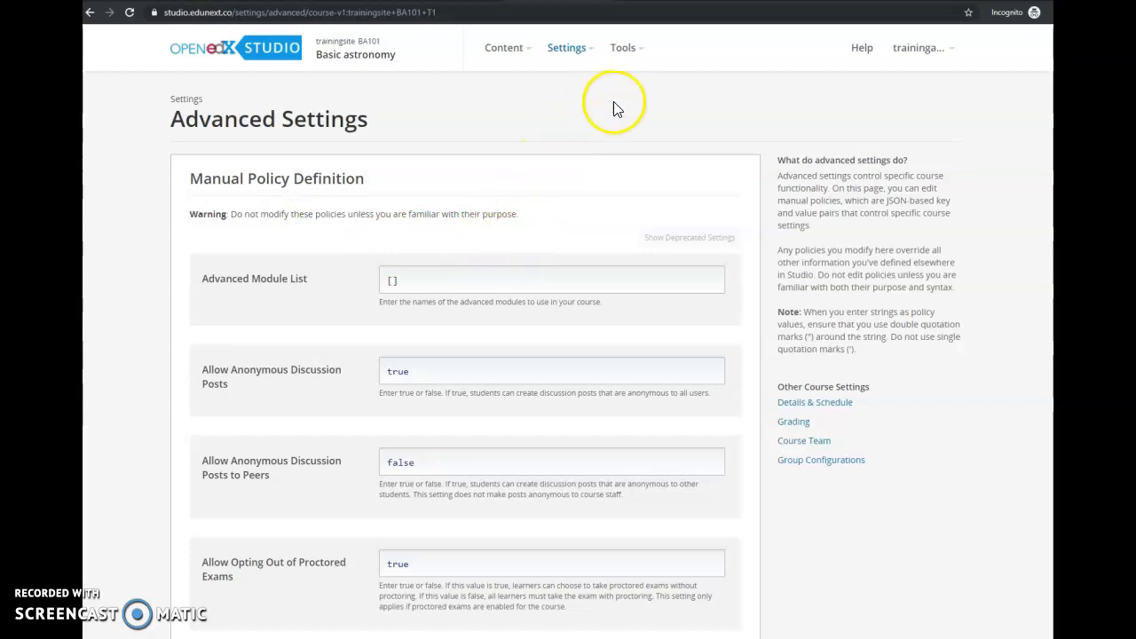
# Export the content of the Basic astronomy course
pyautogui.click(643, 52)
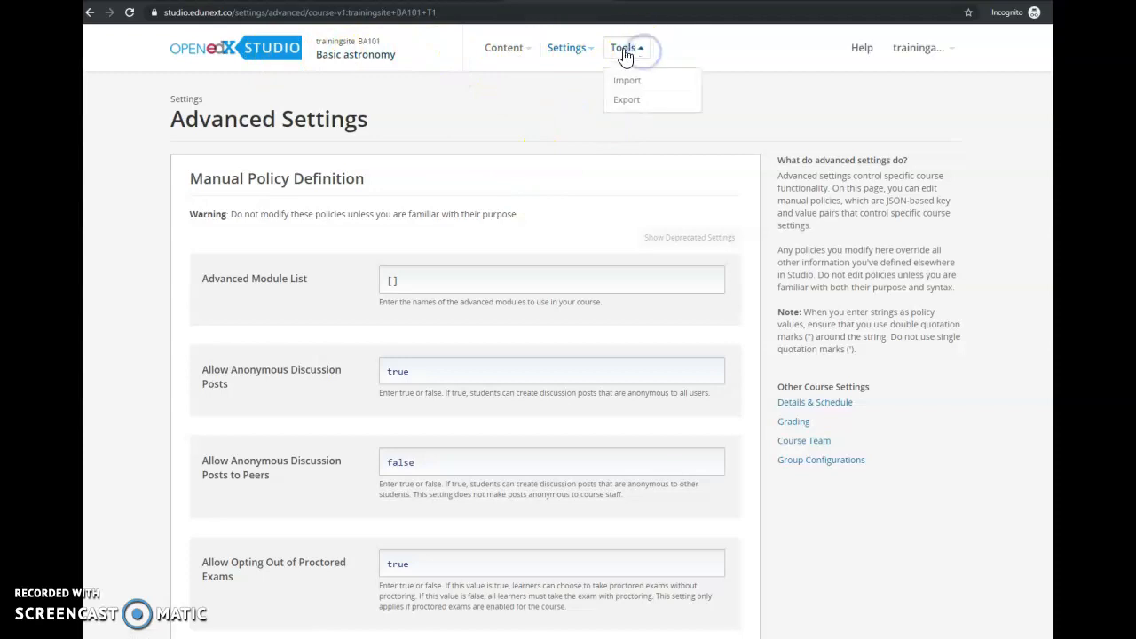
pyautogui.click(624, 100)
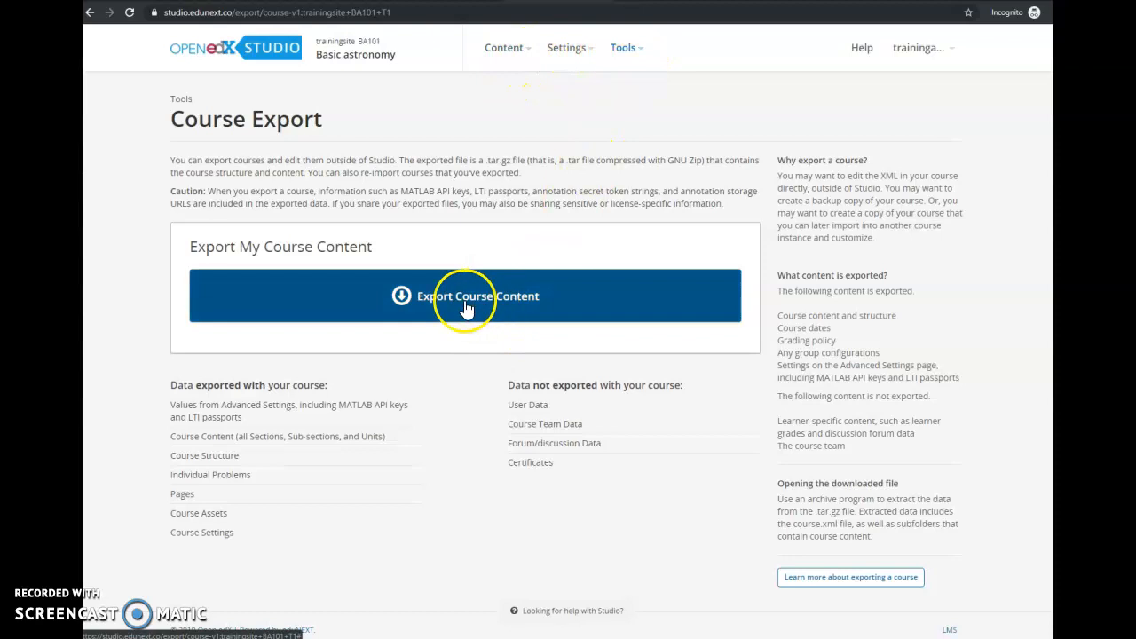
pyautogui.click(641, 54)
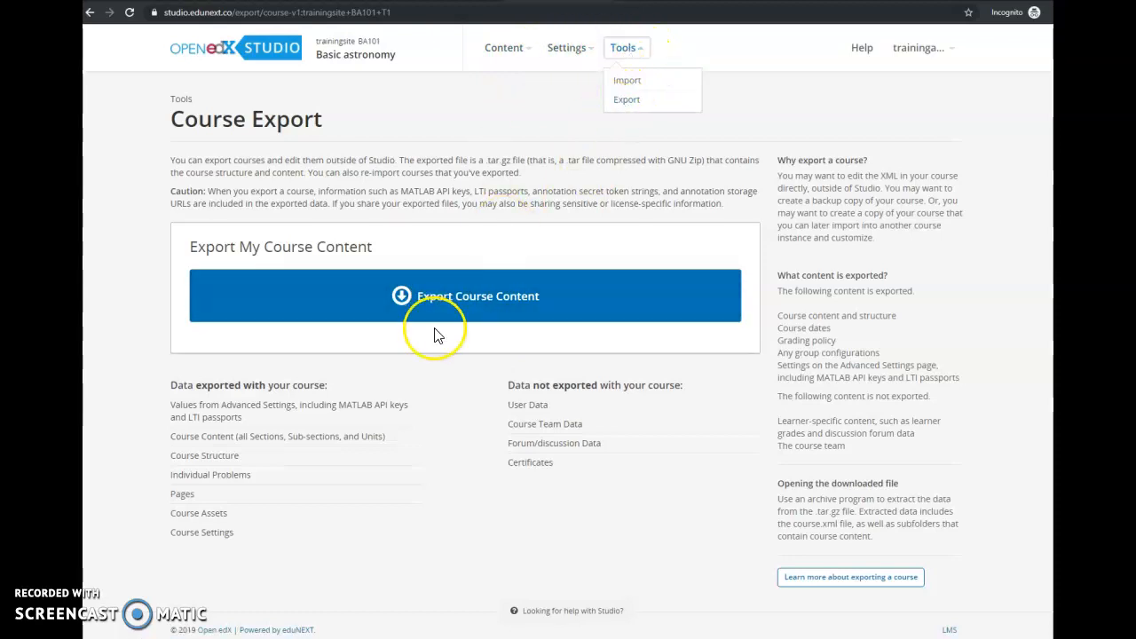
pyautogui.click(449, 295)
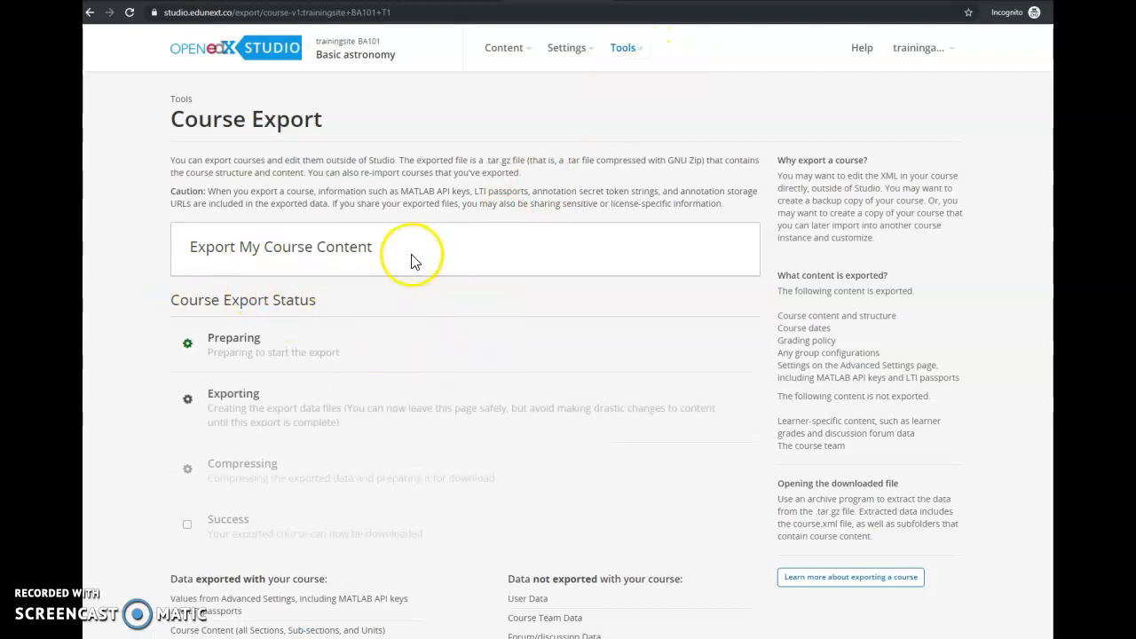
# Download the exported course and save it as course.JhEdb3.tar.gz in the trainingacademy folder
pyautogui.scroll(-2, 216, 457)
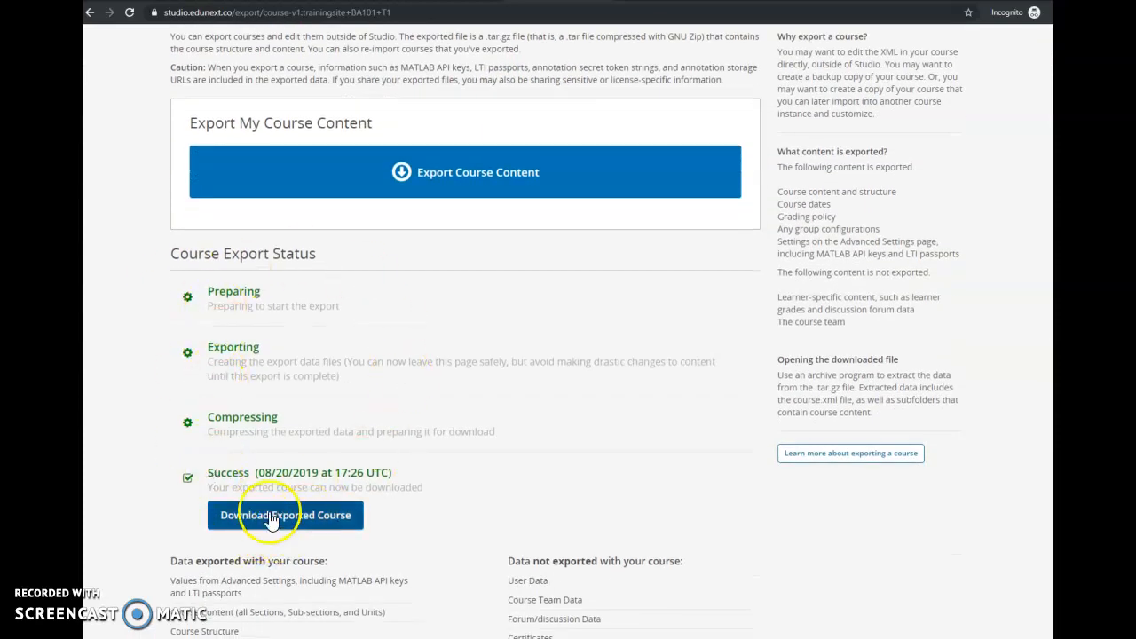
pyautogui.click(306, 521)
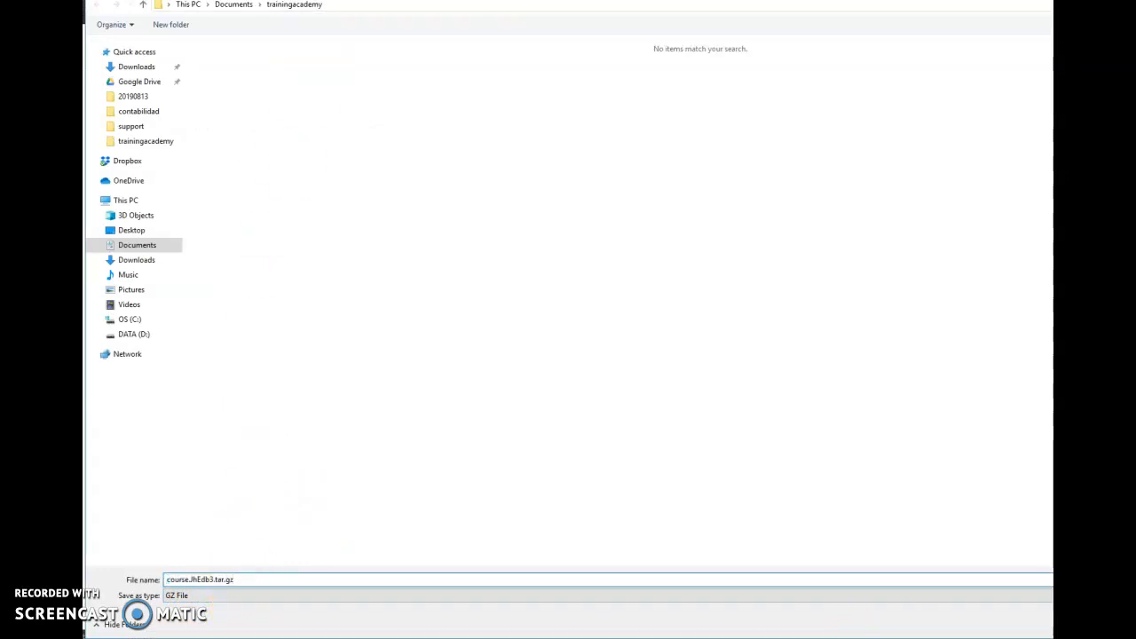
pyautogui.press('Return')
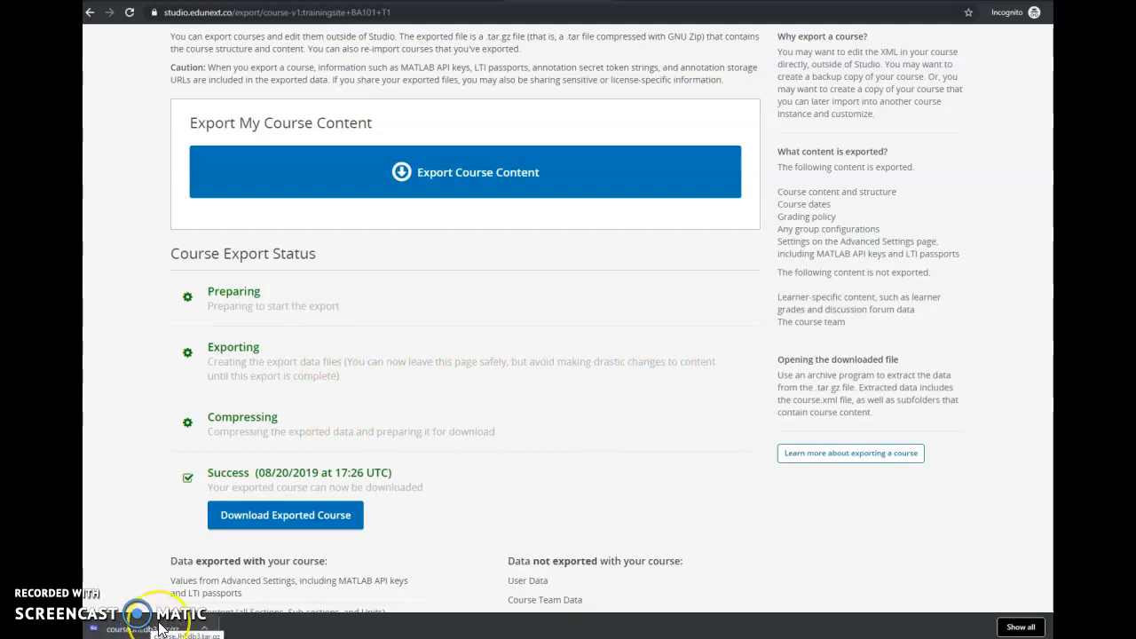
# Read the caution on the Course Export page about sharing sensitive or license-specific information in exported files
pyautogui.scroll(2, 497, 444)
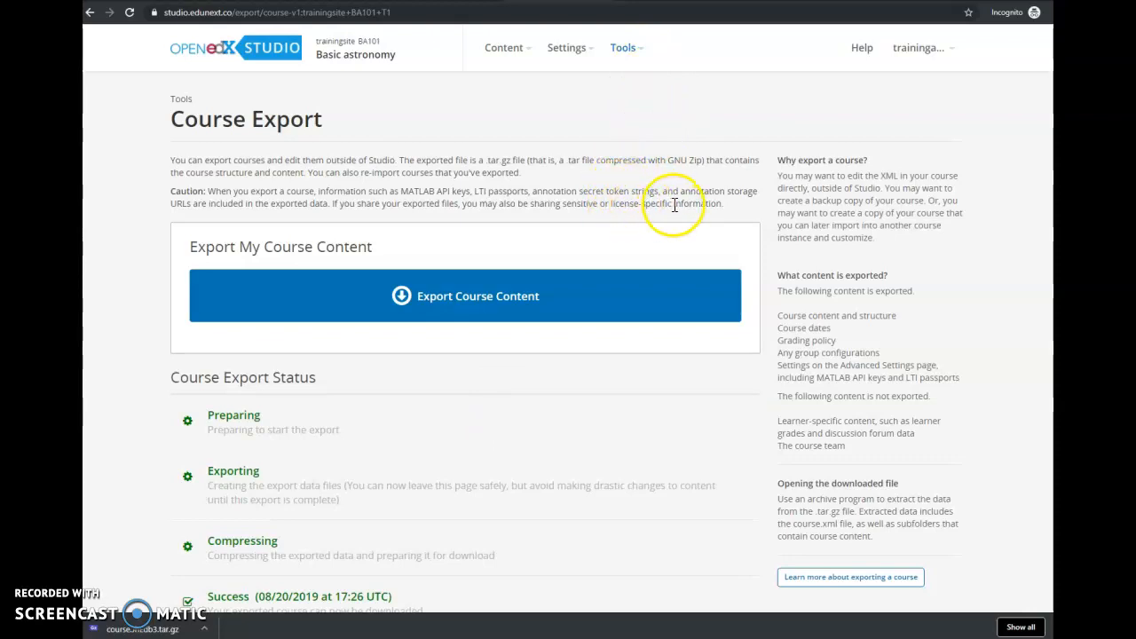
pyautogui.moveTo(671, 206); pyautogui.dragTo(302, 203)
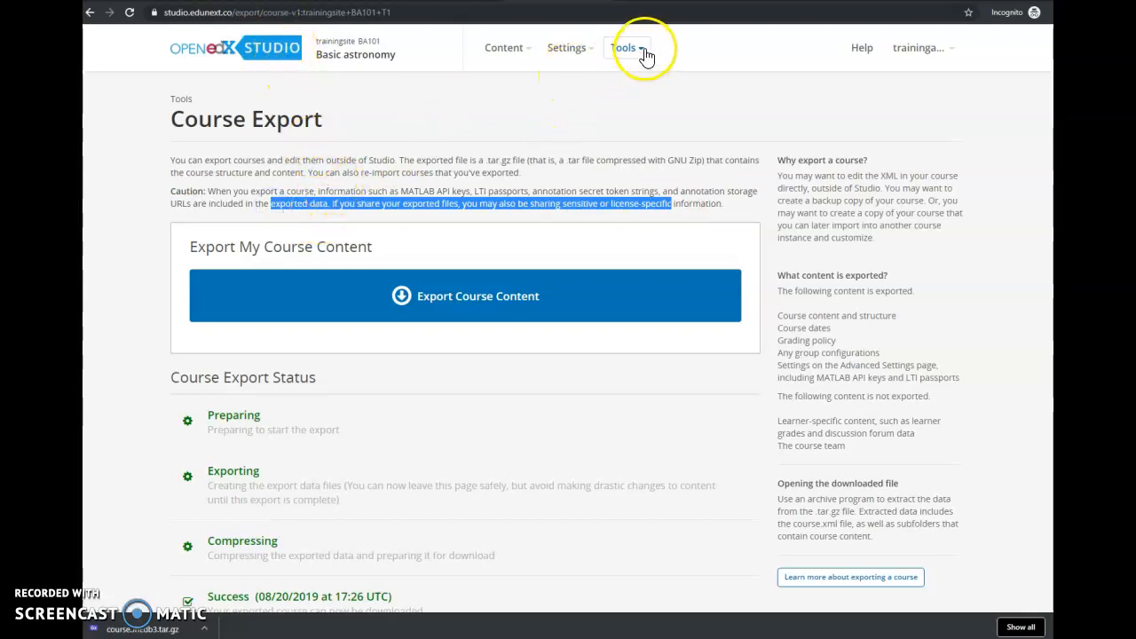
pyautogui.click(444, 165)
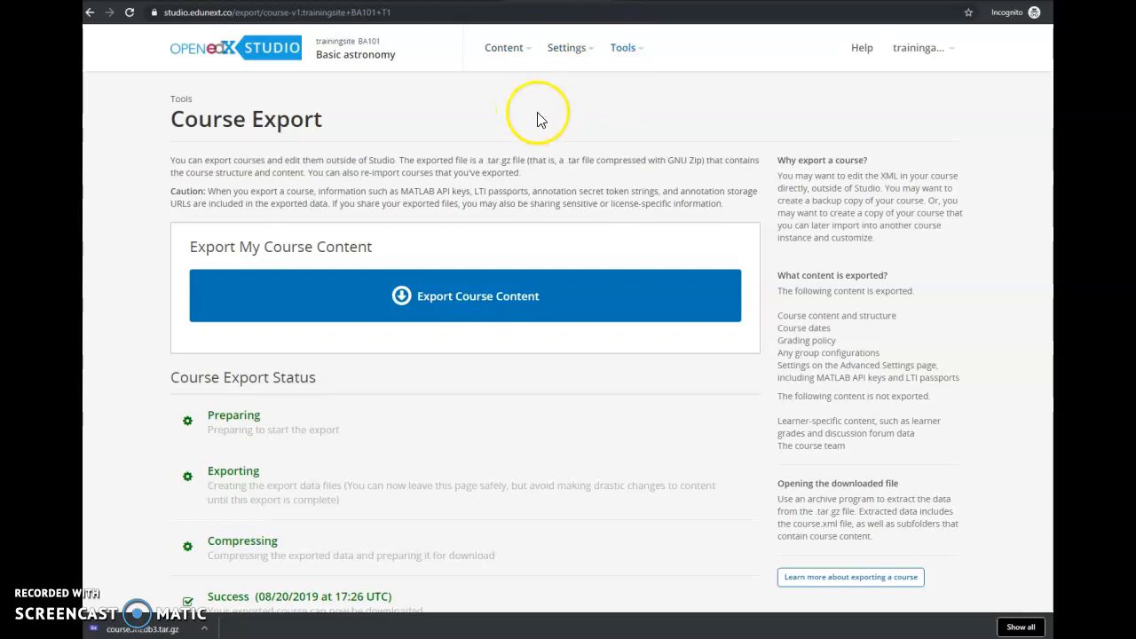
pyautogui.scroll(-1, 435, 191)
pyautogui.scroll(1, 431, 197)
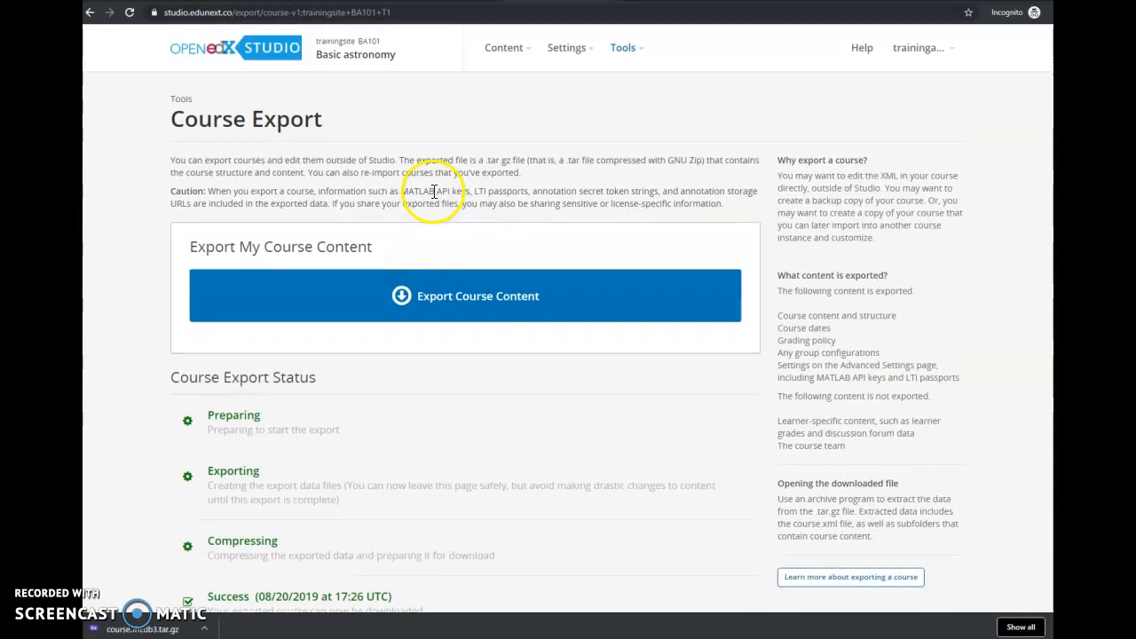
# Create a new course named "Advanced Astronomy course" with organization trainingsite, course number AA101 and course run T1
pyautogui.click(252, 60)
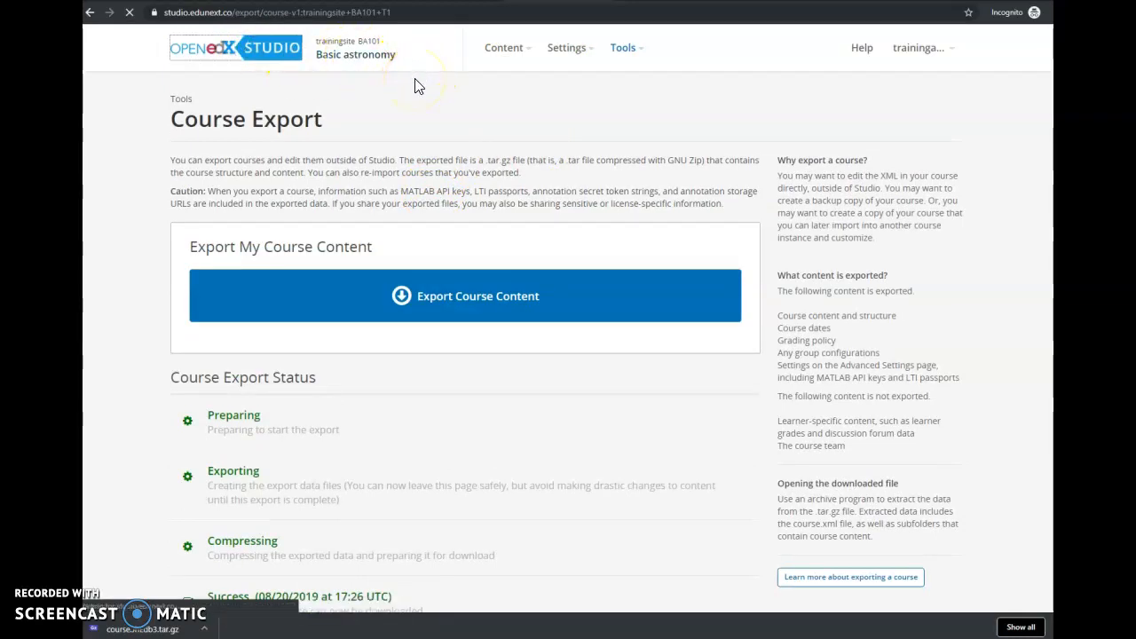
pyautogui.click(920, 112)
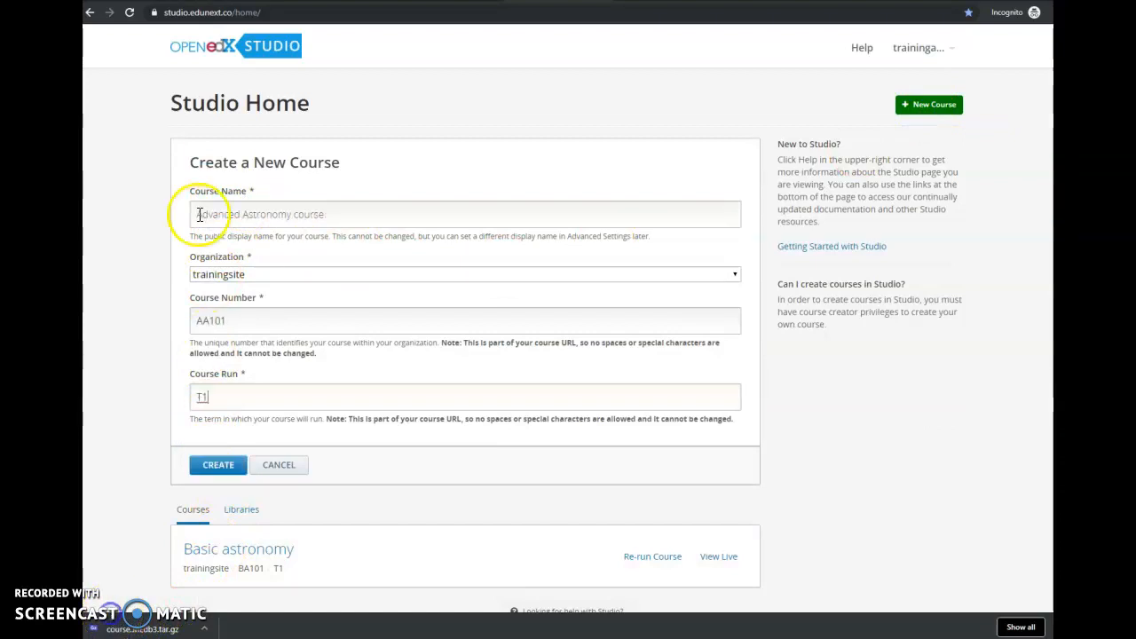
pyautogui.moveTo(197, 215); pyautogui.dragTo(313, 215)
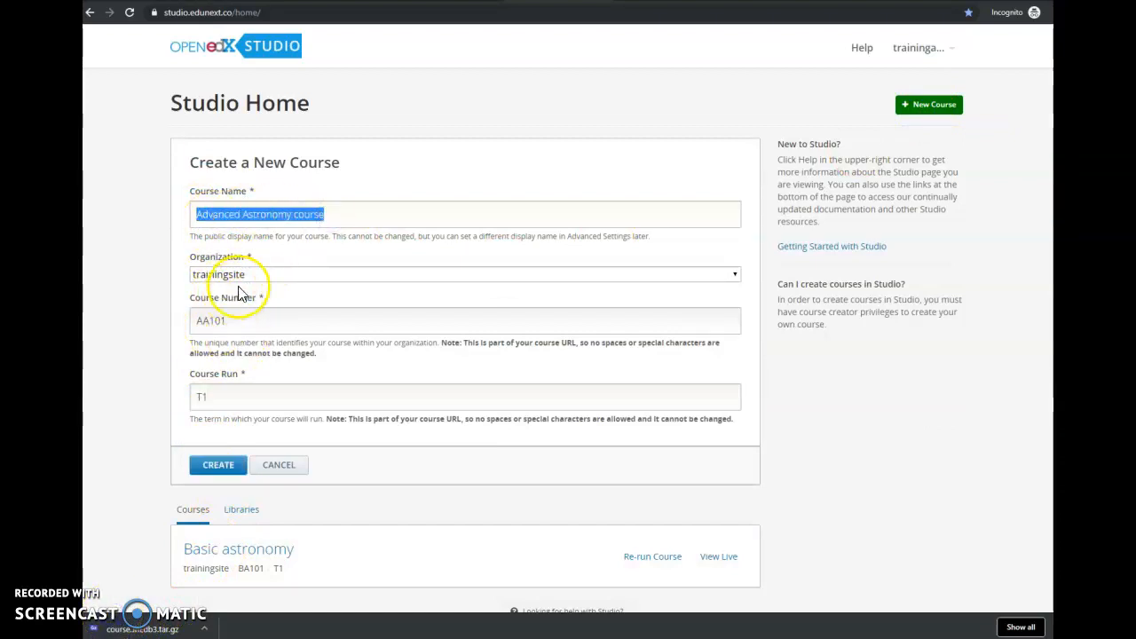
pyautogui.click(220, 471)
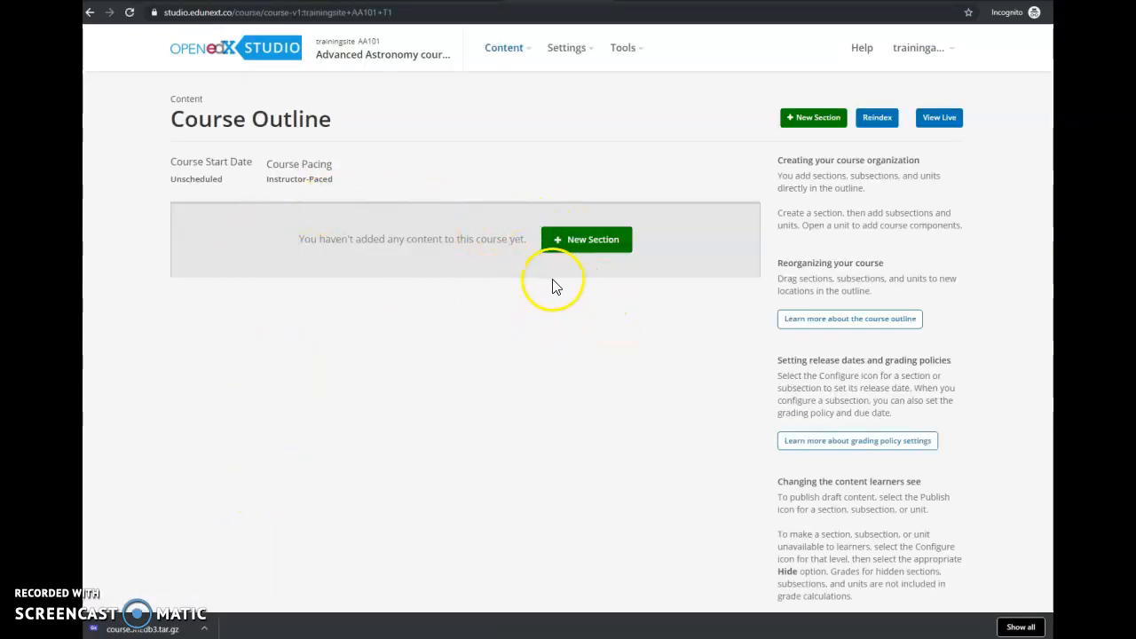
# Import course.JhEdb3.tar.gz from the trainingacademy folder into the Advanced Astronomy course, replacing its content
pyautogui.click(642, 55)
pyautogui.click(633, 81)
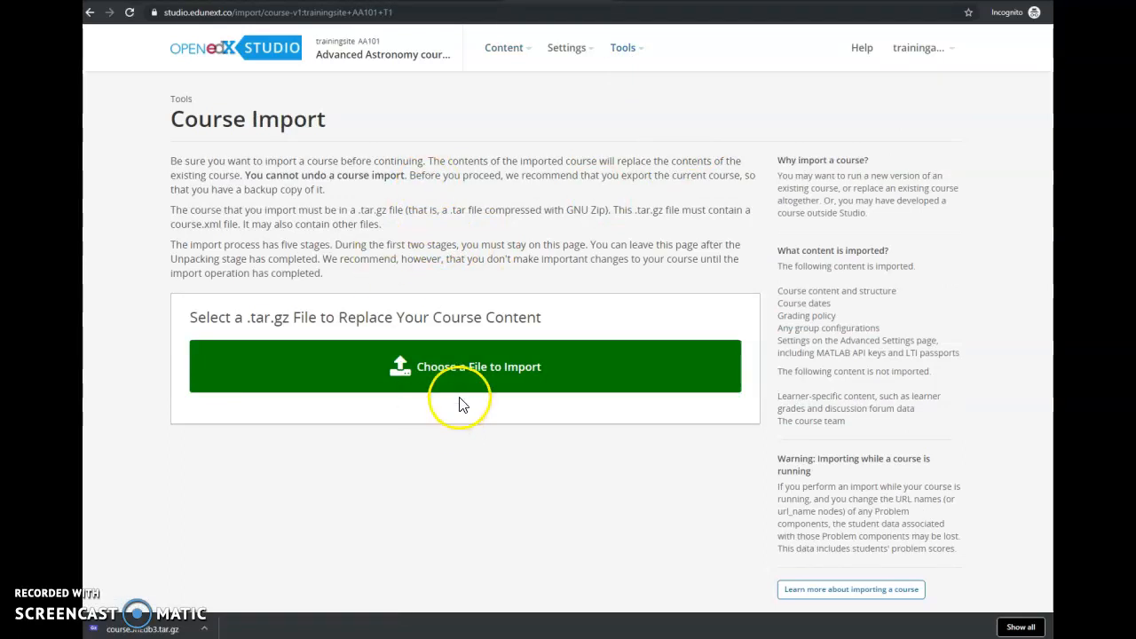
pyautogui.click(456, 366)
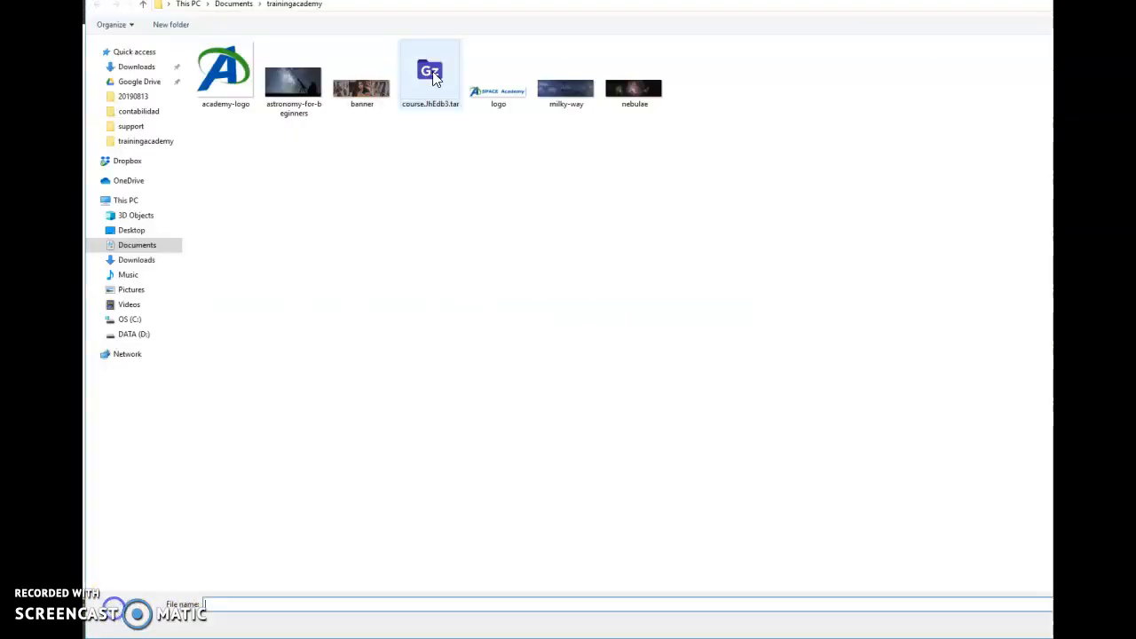
pyautogui.doubleClick(431, 74)
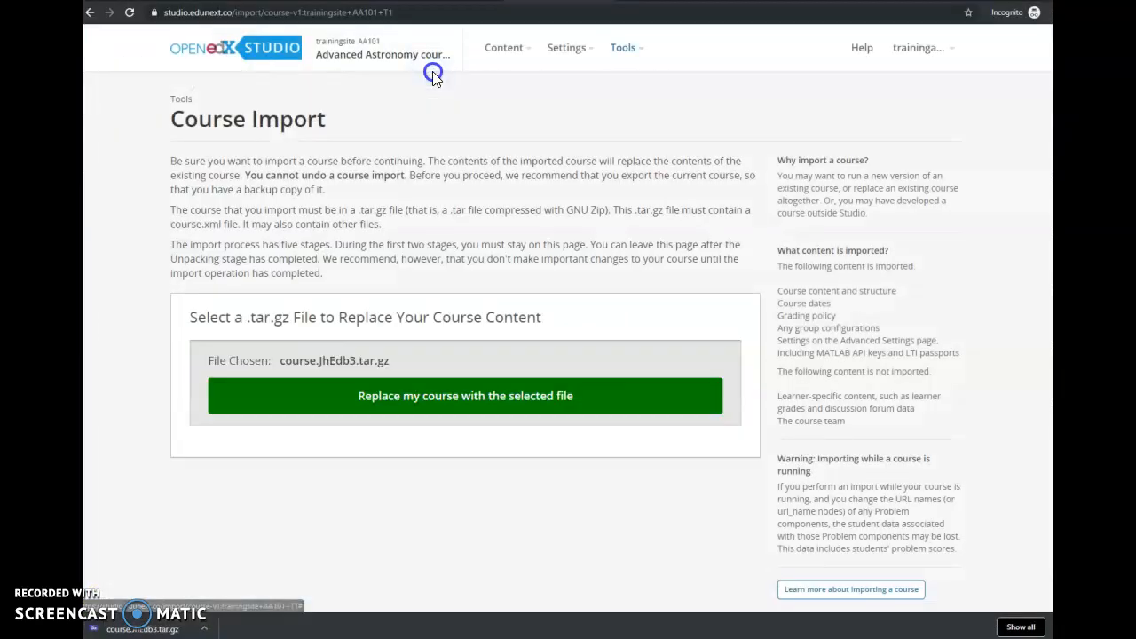
pyautogui.click(490, 411)
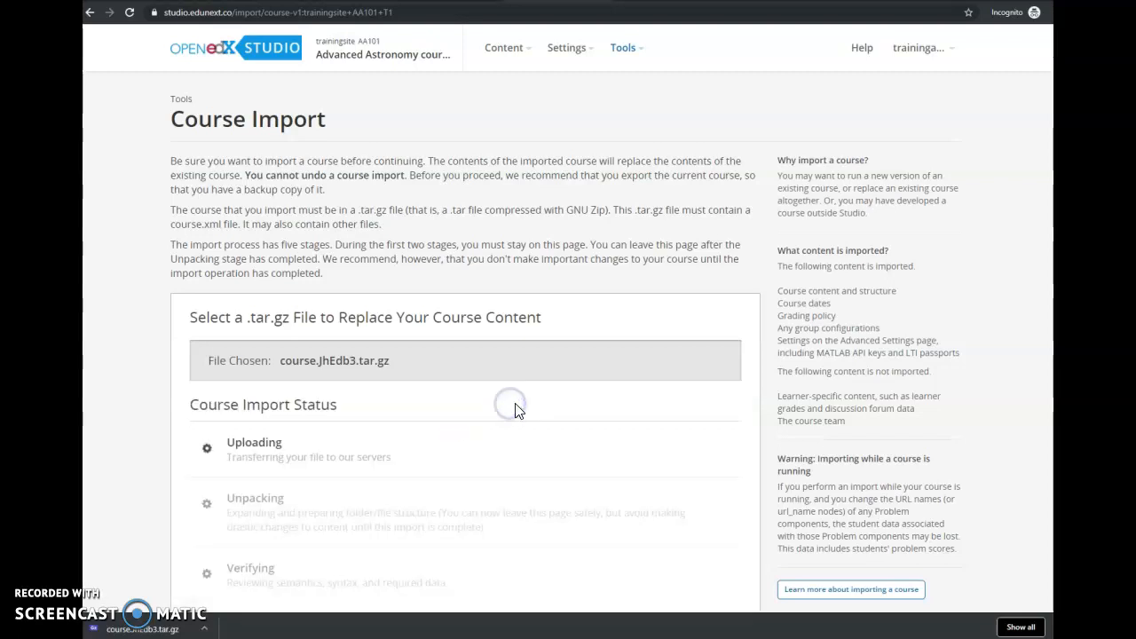
# Review the import notes and the stages of the course import status, and view the updated course outline
pyautogui.scroll(-2, 511, 410)
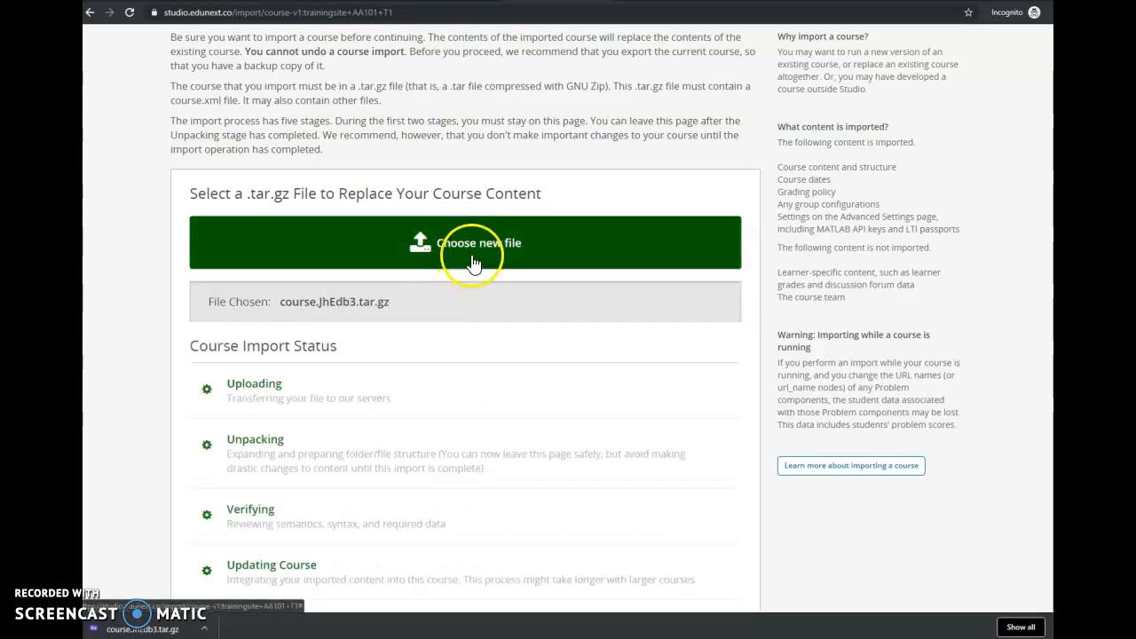
pyautogui.scroll(-2, 440, 259)
pyautogui.scroll(-1, 444, 263)
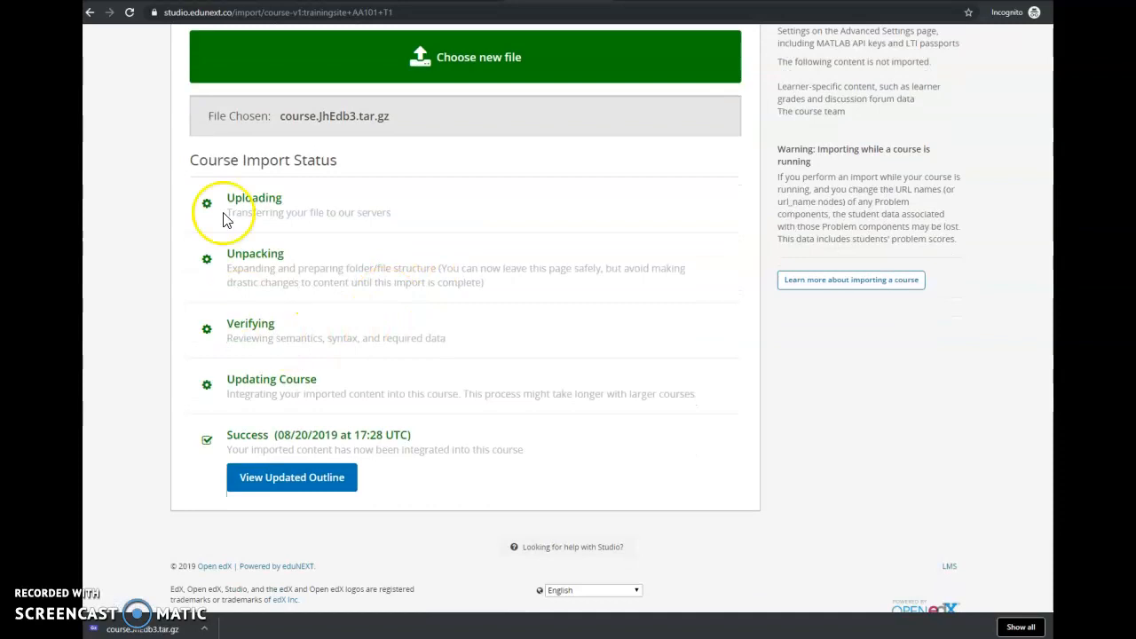
pyautogui.scroll(5, 343, 447)
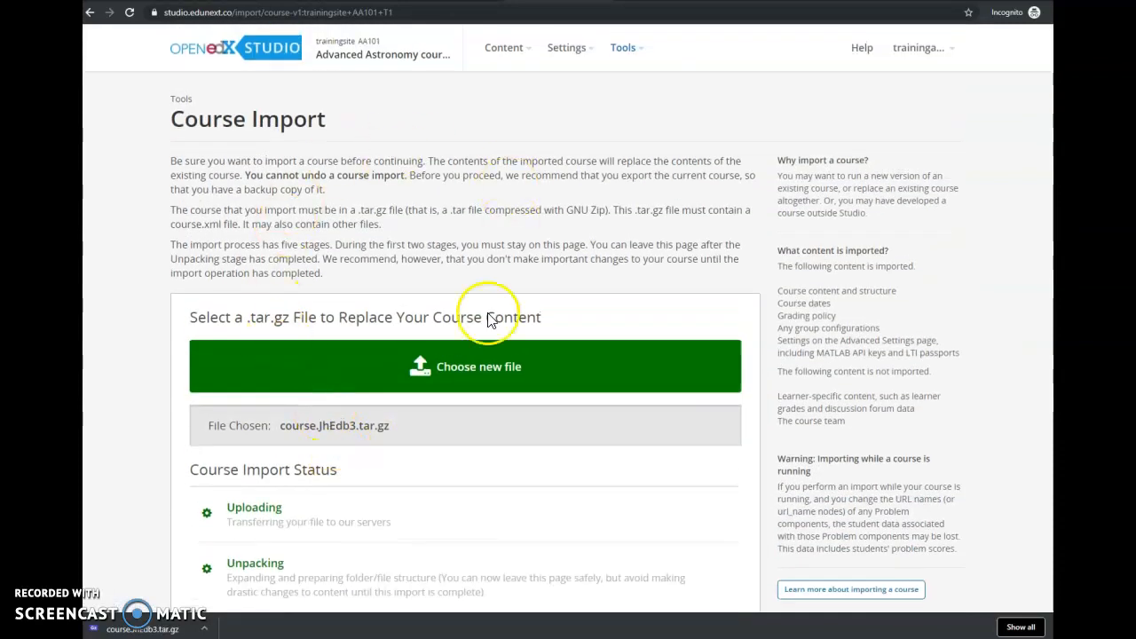
pyautogui.scroll(-3, 414, 444)
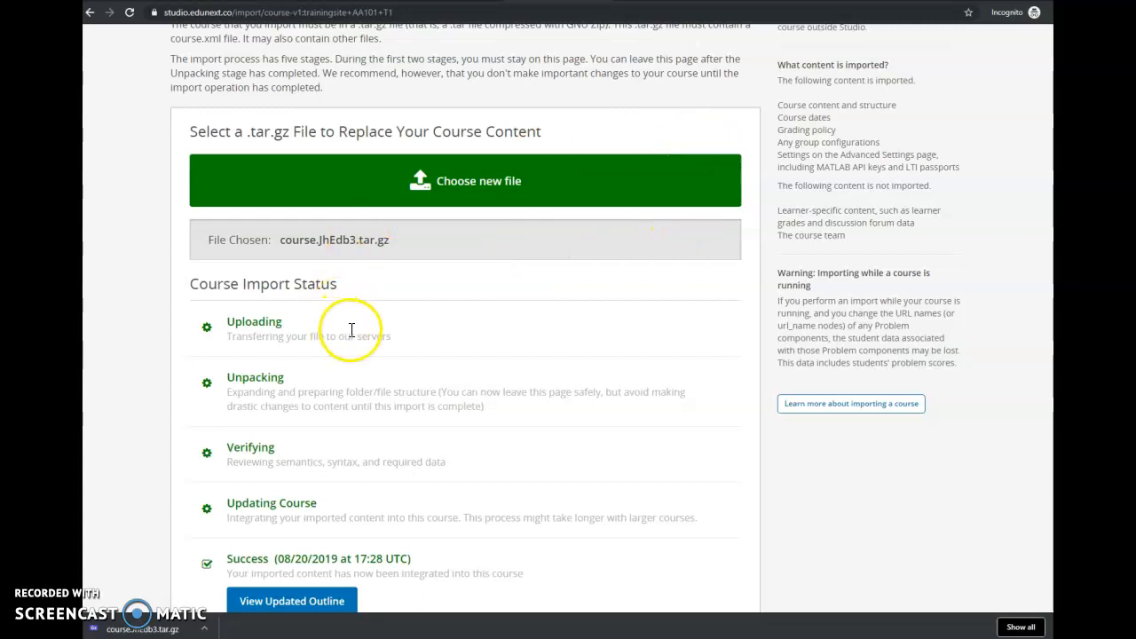
pyautogui.scroll(3, 351, 330)
pyautogui.scroll(-6, 353, 336)
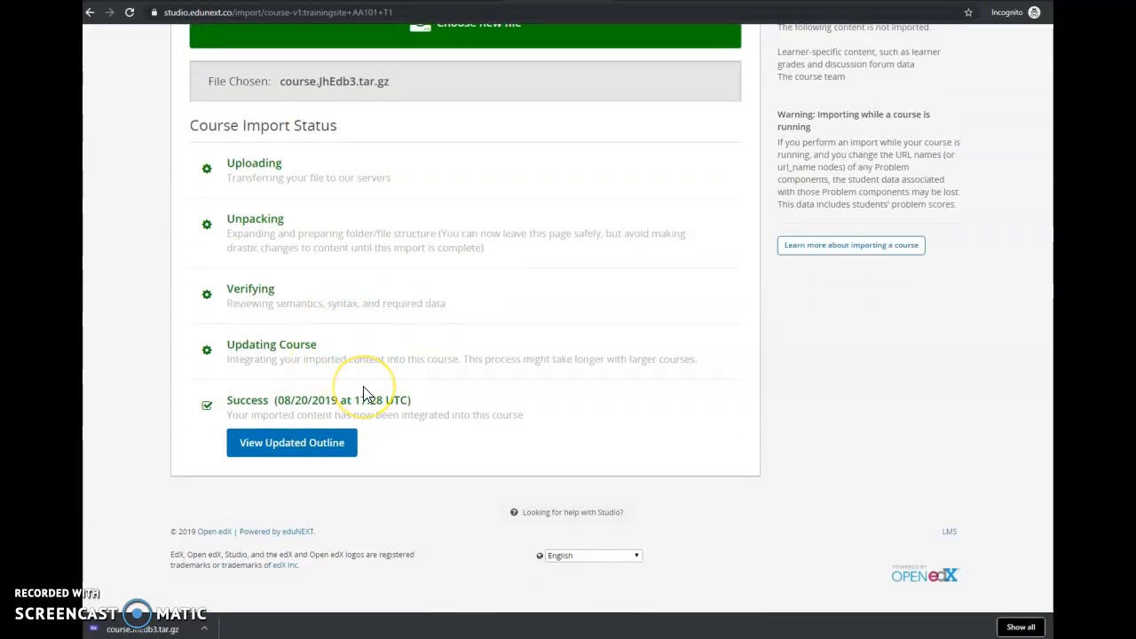
pyautogui.scroll(2, 341, 274)
pyautogui.scroll(4, 345, 278)
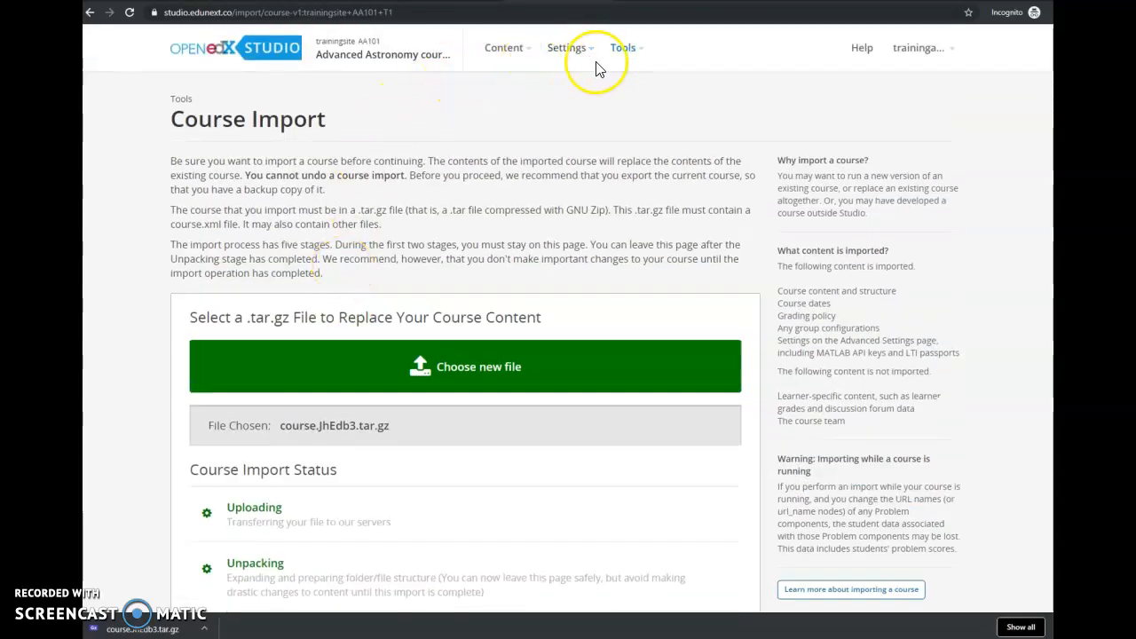
pyautogui.scroll(-2, 310, 337)
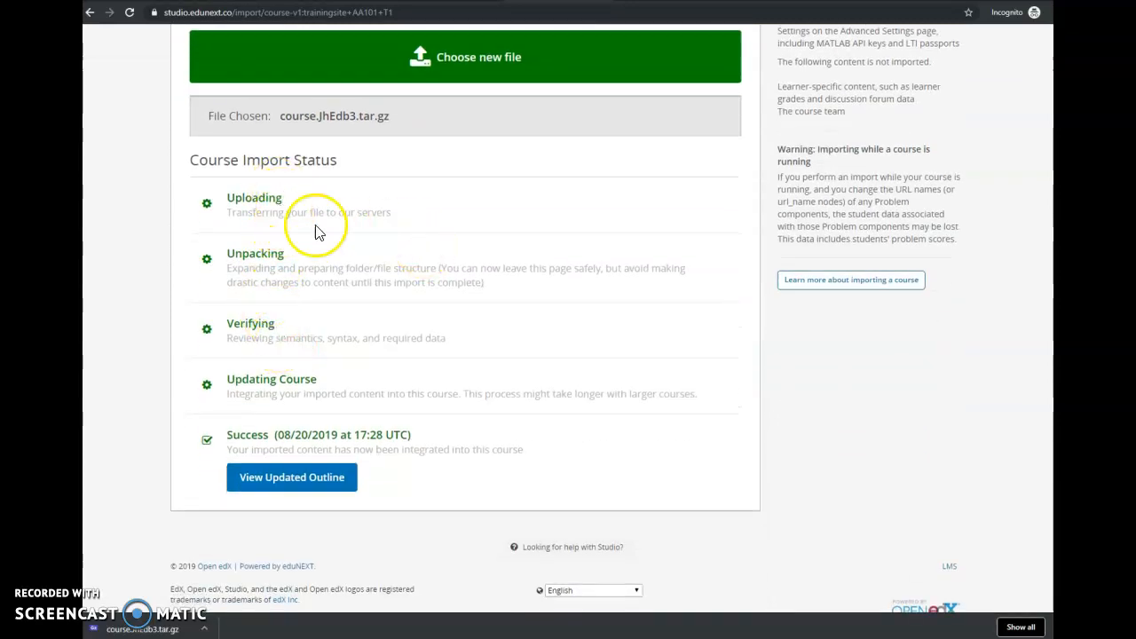
pyautogui.click(281, 484)
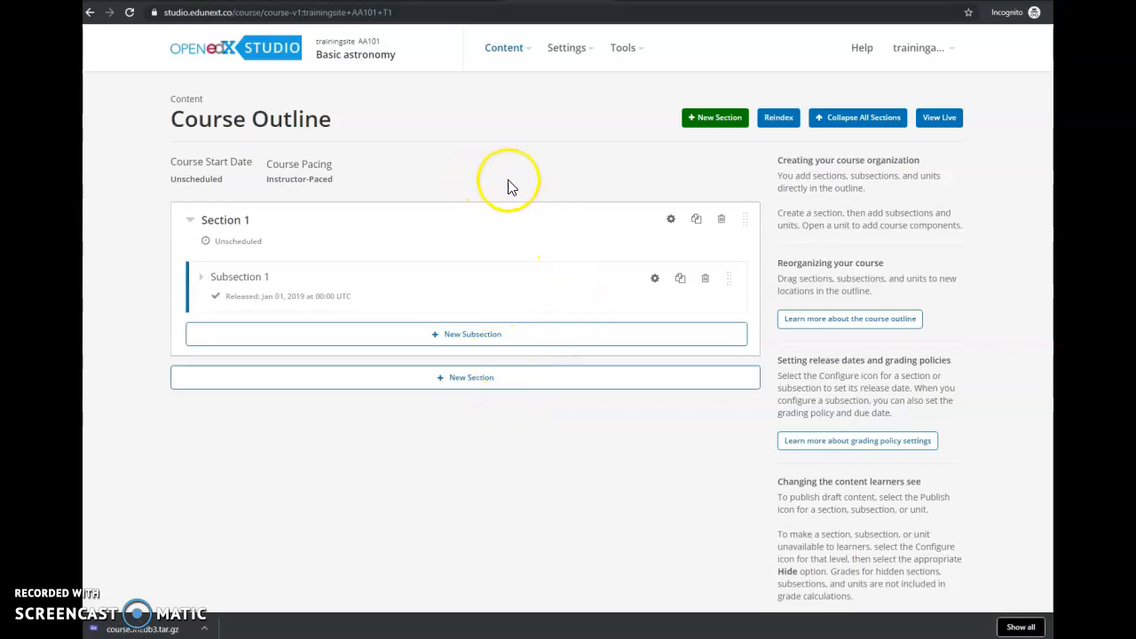
# Check the imported course's displayed title against the course number and run in its web address
pyautogui.moveTo(408, 60); pyautogui.dragTo(320, 88)
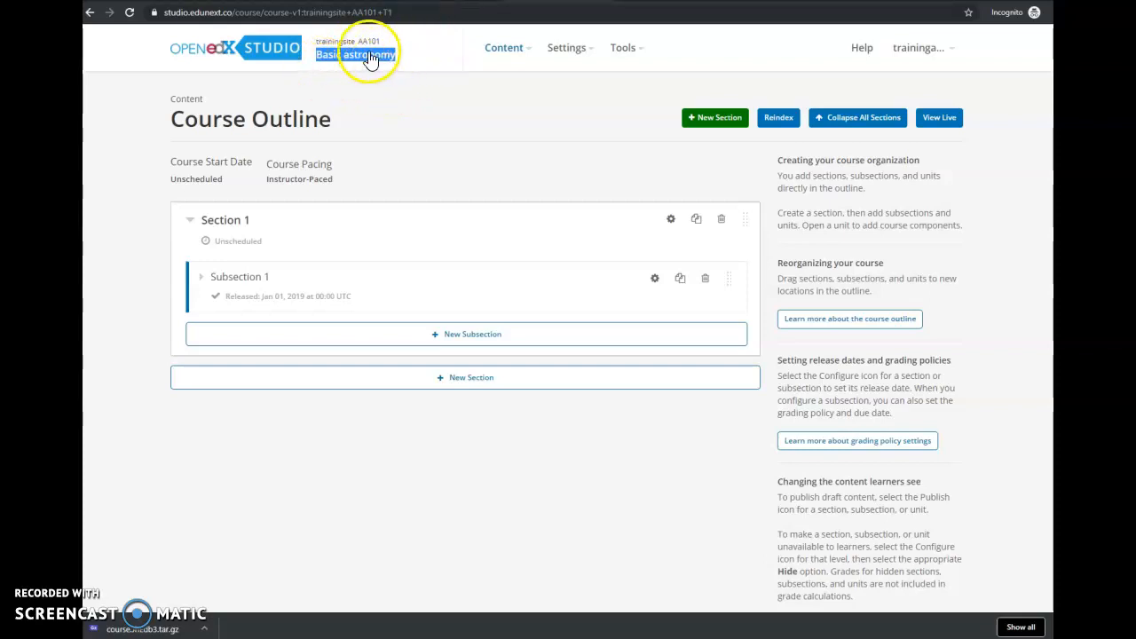
pyautogui.click(355, 13)
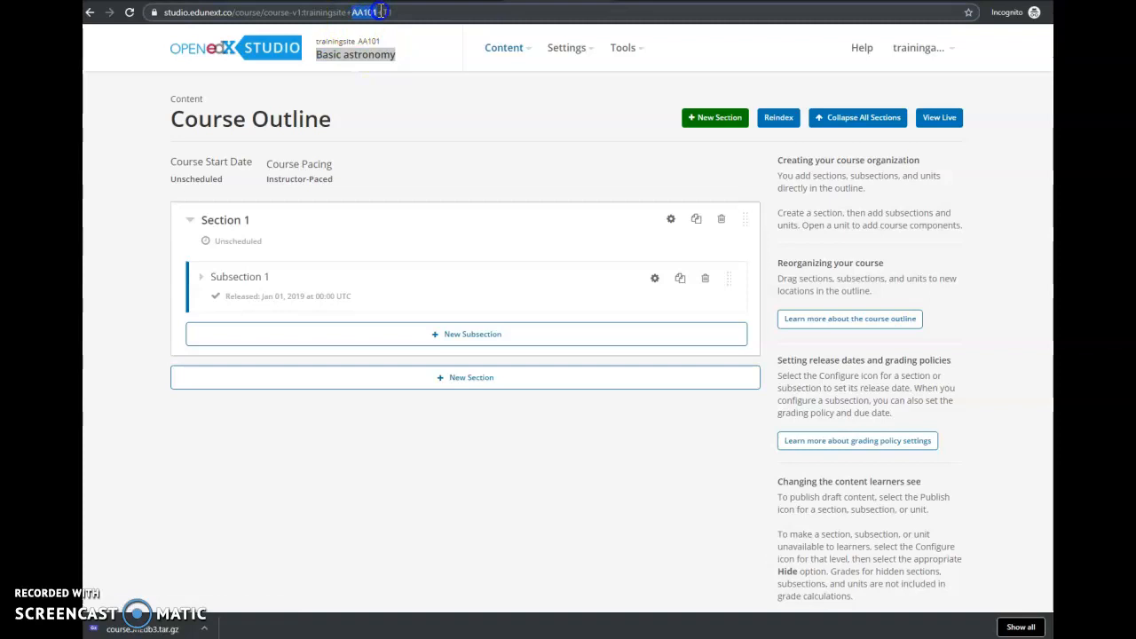
pyautogui.moveTo(415, 13); pyautogui.dragTo(415, 12)
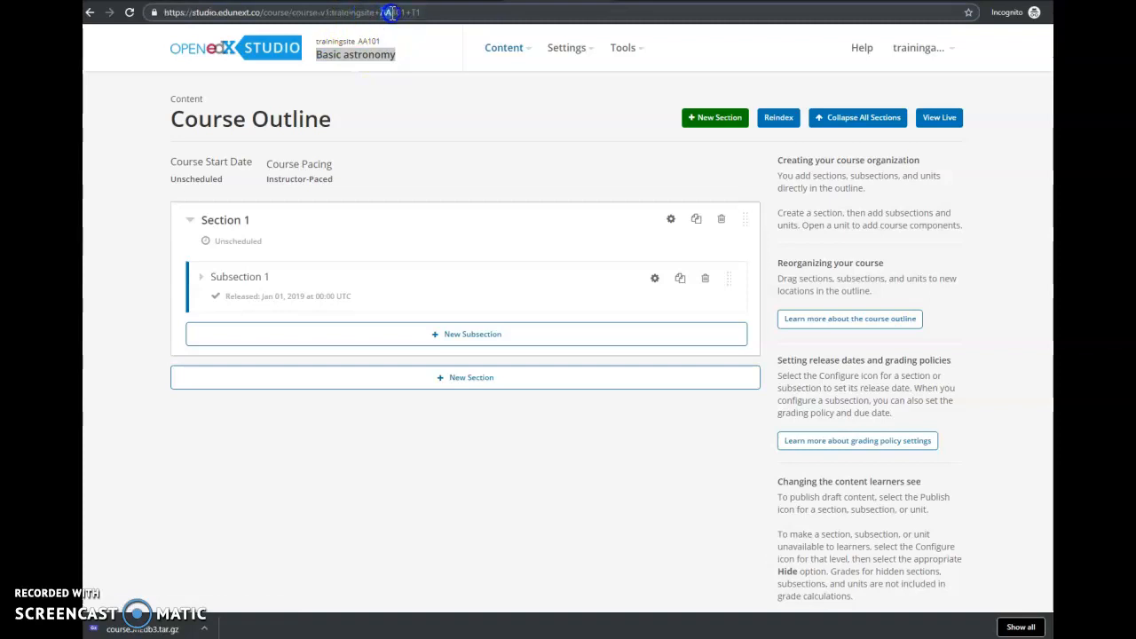
pyautogui.click(325, 77)
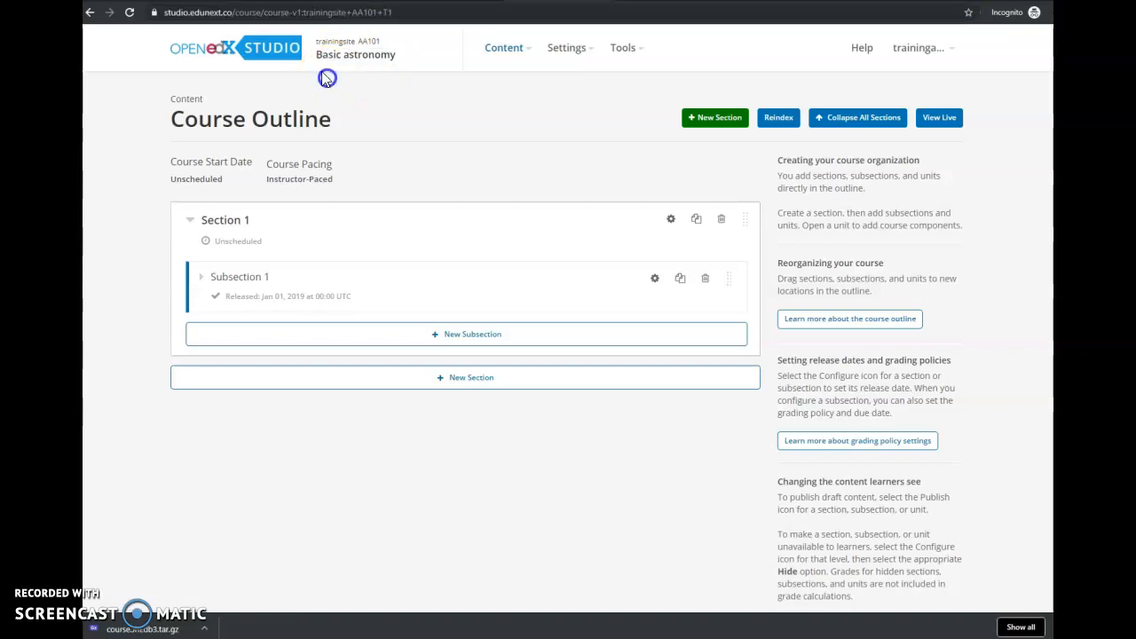
pyautogui.moveTo(318, 71); pyautogui.dragTo(410, 67)
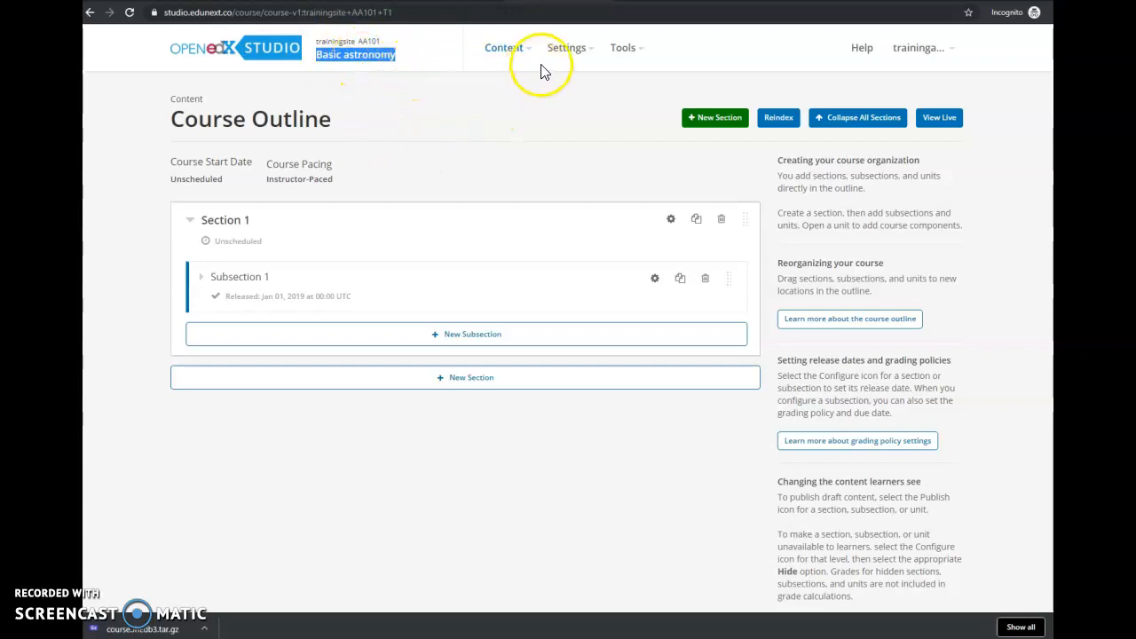
# Open the course's Advanced Settings and find the Course Display Name policy by searching the page for "basic"
pyautogui.click(590, 52)
pyautogui.click(579, 167)
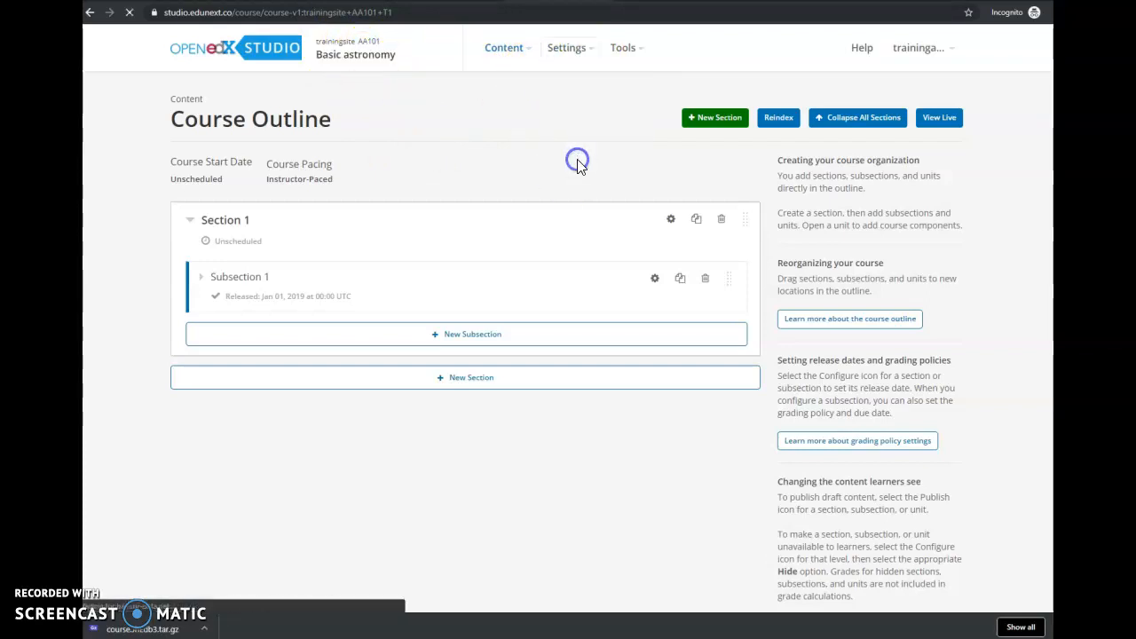
pyautogui.click(122, 342)
pyautogui.hotkey('ctrl', 'f')
pyautogui.write('b')
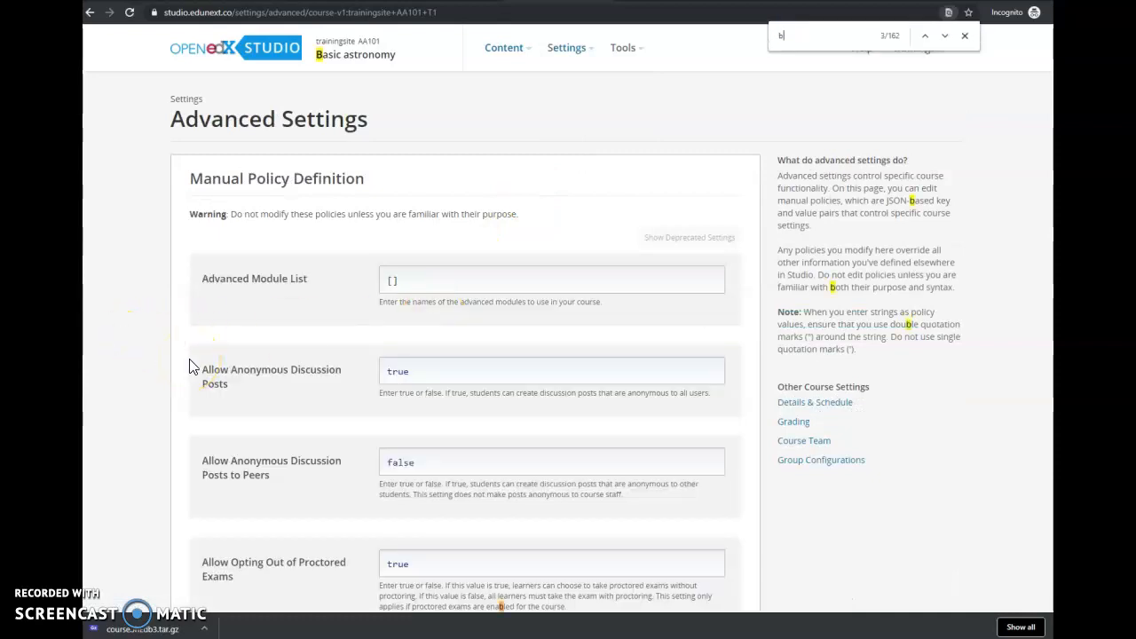
pyautogui.write('acsic')
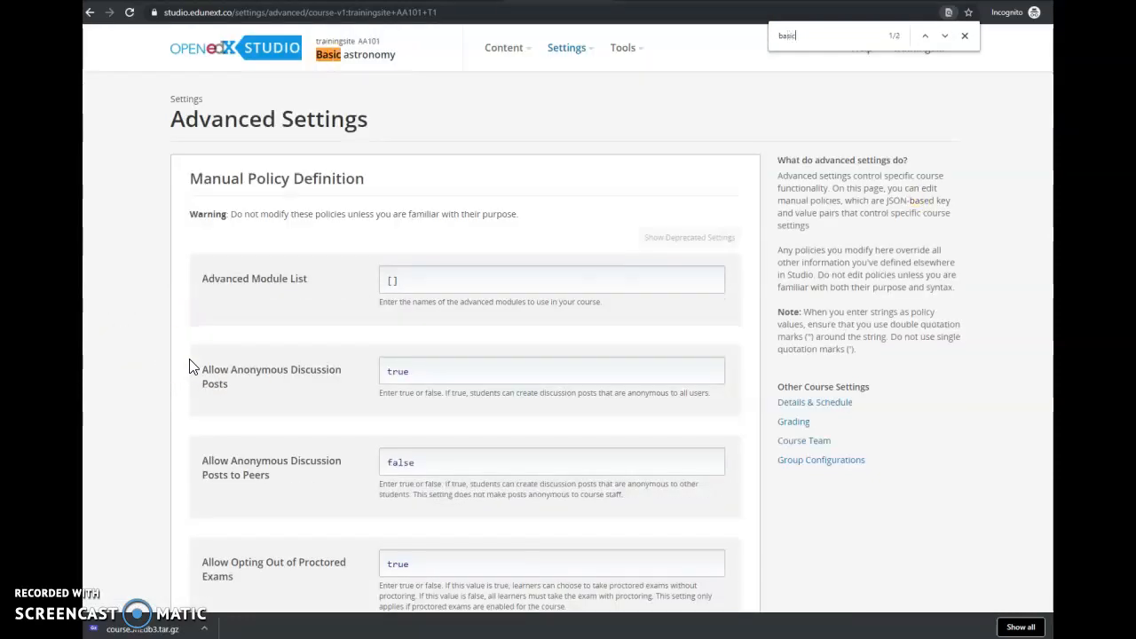
pyautogui.press('Return')
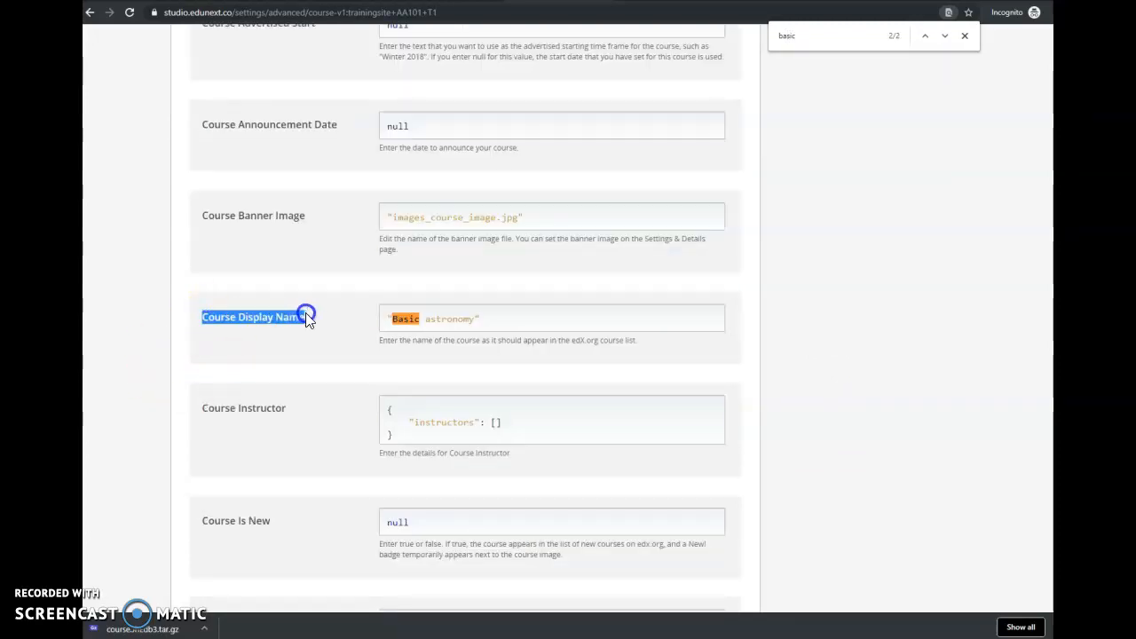
# Change the Course Display Name to "Advanced astronomy" and save the policy changes
pyautogui.click(478, 325)
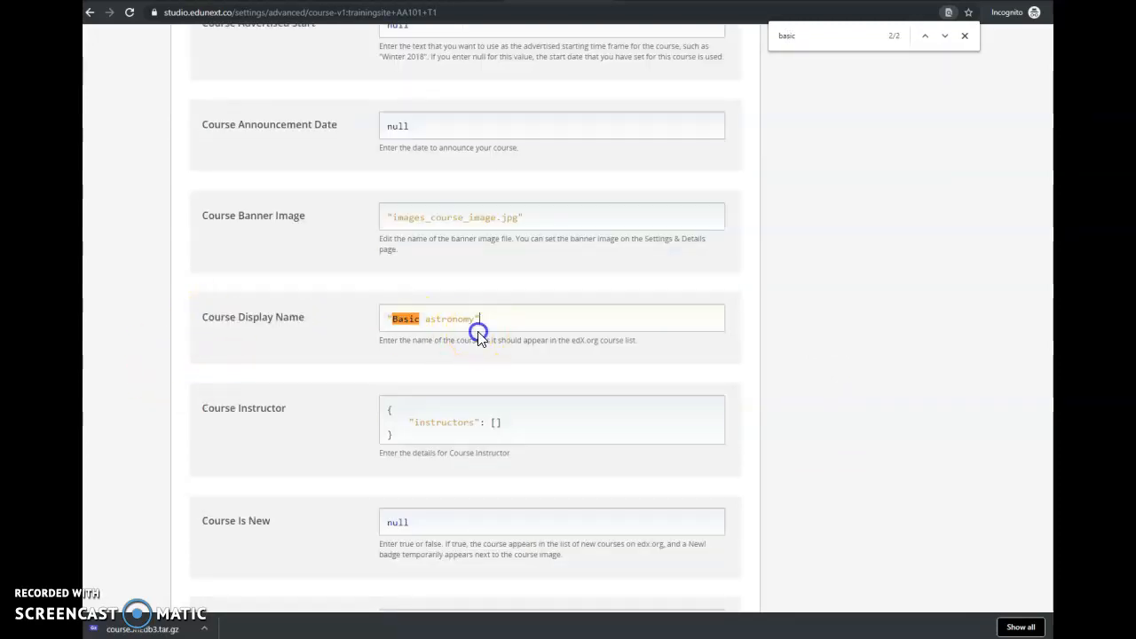
pyautogui.doubleClick(413, 319)
pyautogui.press('BackSpace')
pyautogui.write('Advanced')
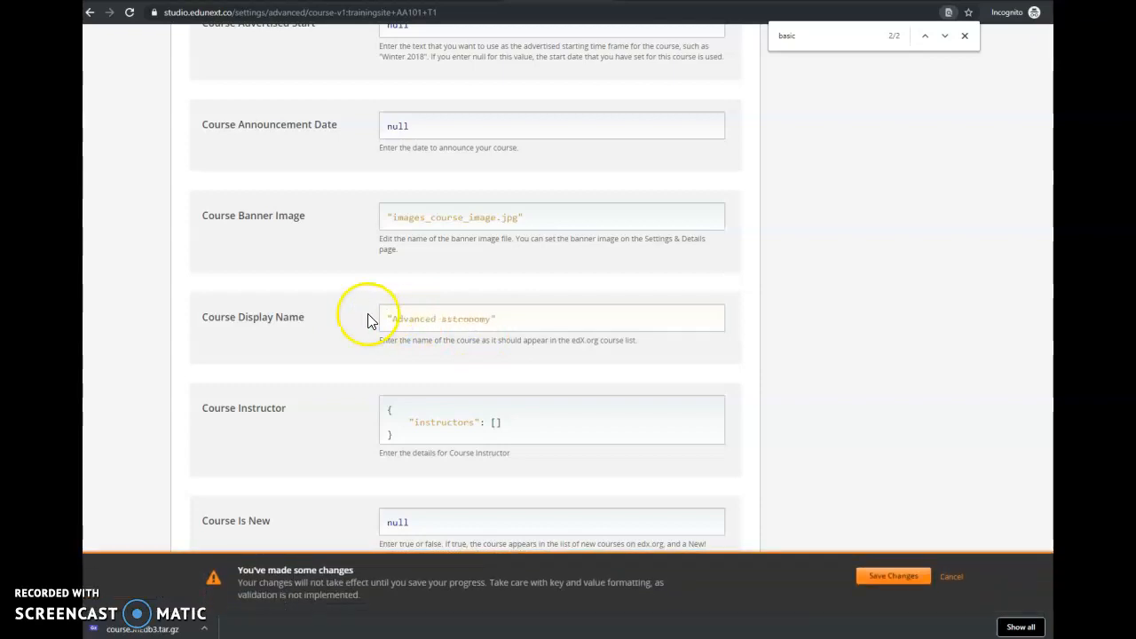
pyautogui.click(883, 579)
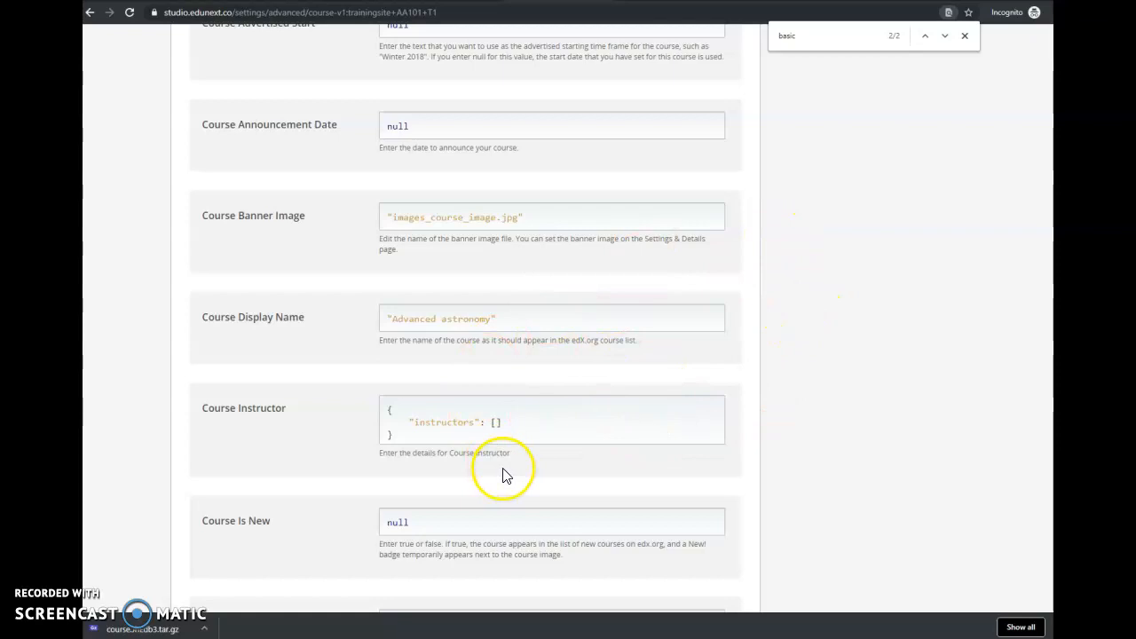
# Return to the course outline from the Advanced Settings page to check the course title
pyautogui.scroll(4, 502, 475)
pyautogui.scroll(15, 503, 475)
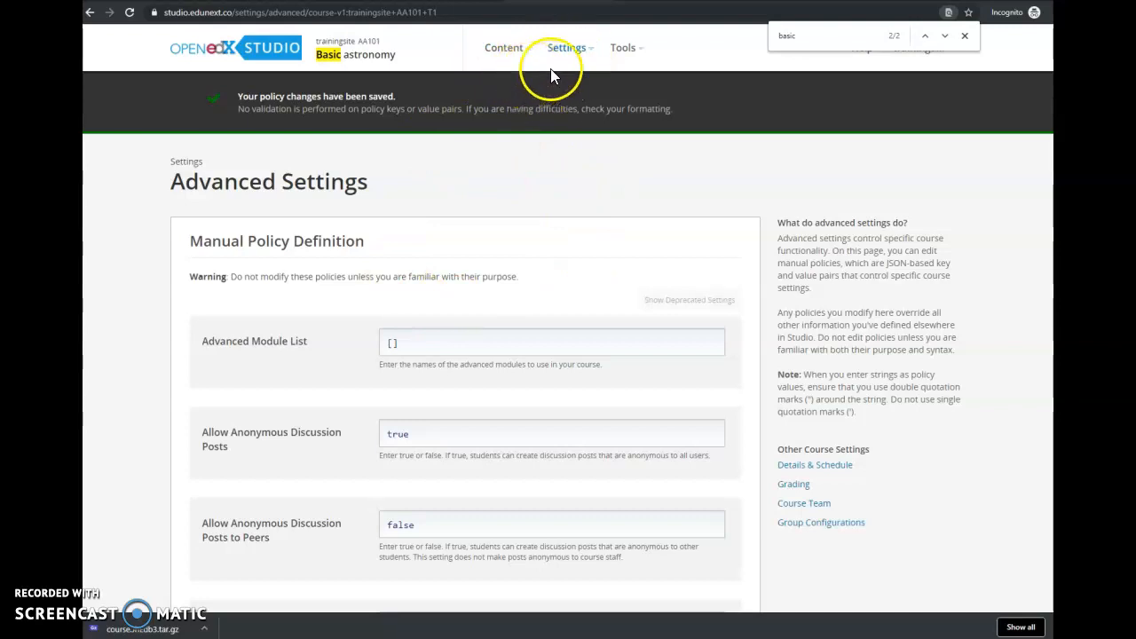
pyautogui.click(352, 62)
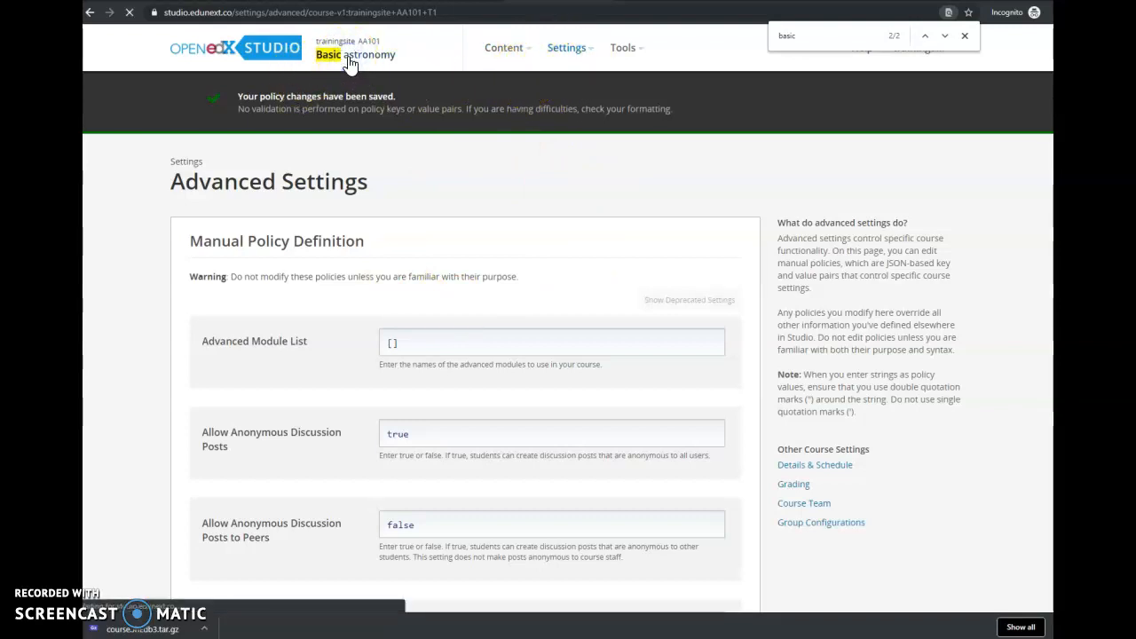